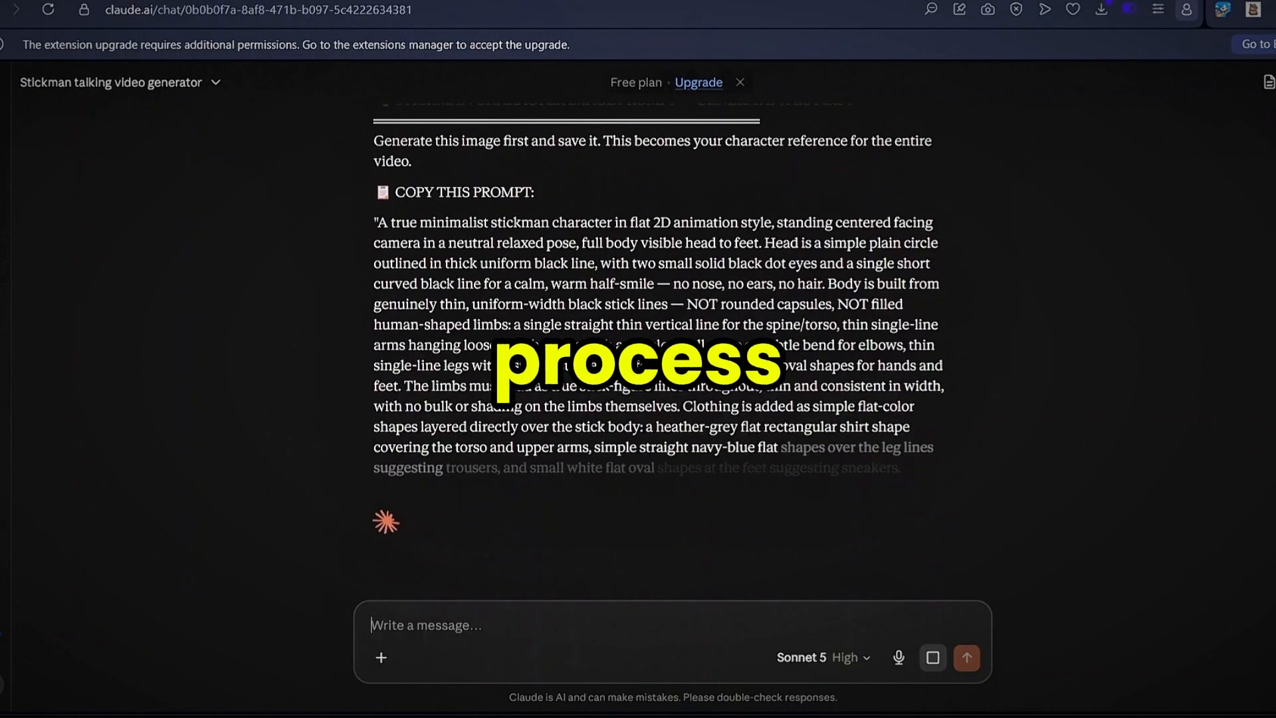
- Copy the full minimalist stickman character prompt from the Claude reply and generate images from it in Google Flow
scroll(368, 221, "up", 2)
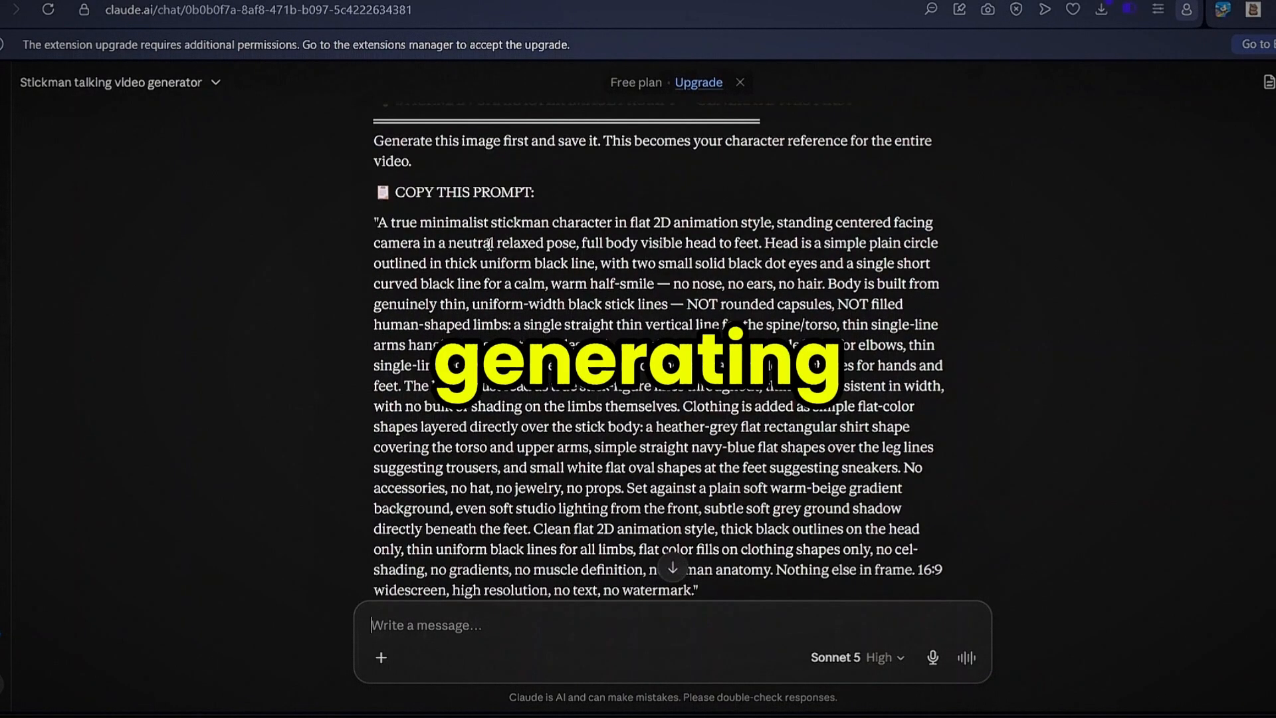
left_click_drag(370, 222, 874, 420)
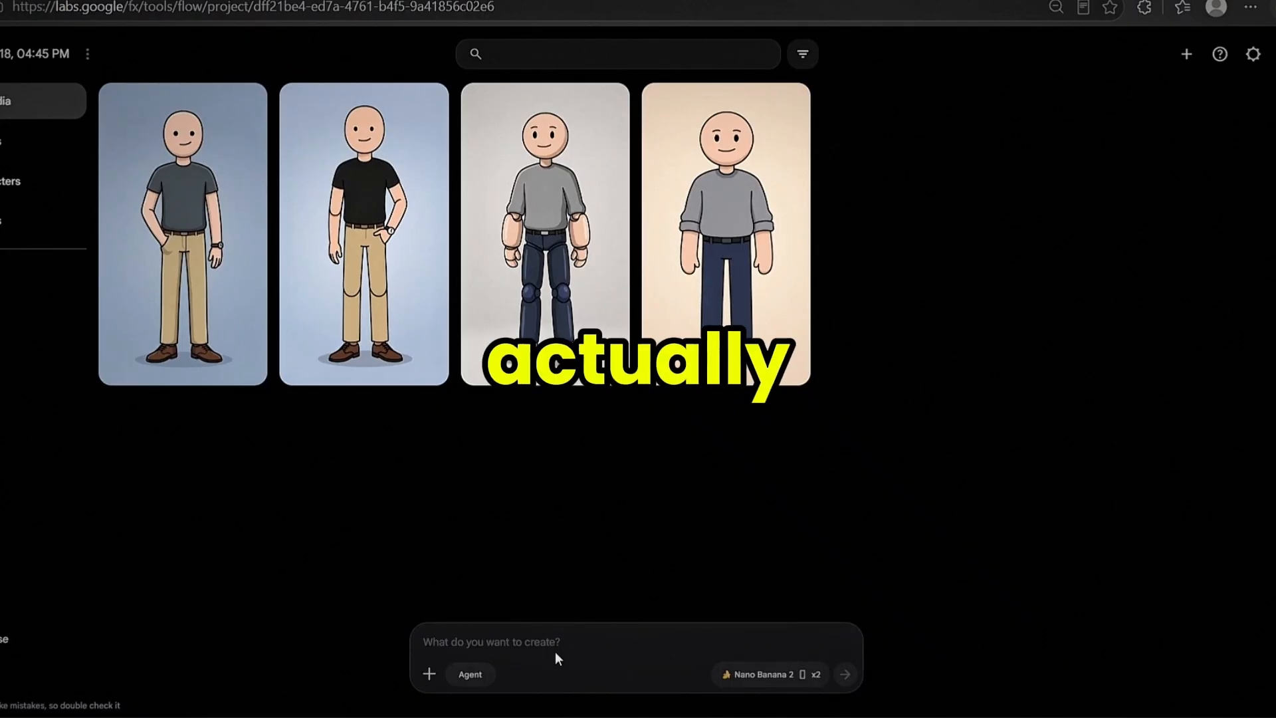
left_click(548, 637)
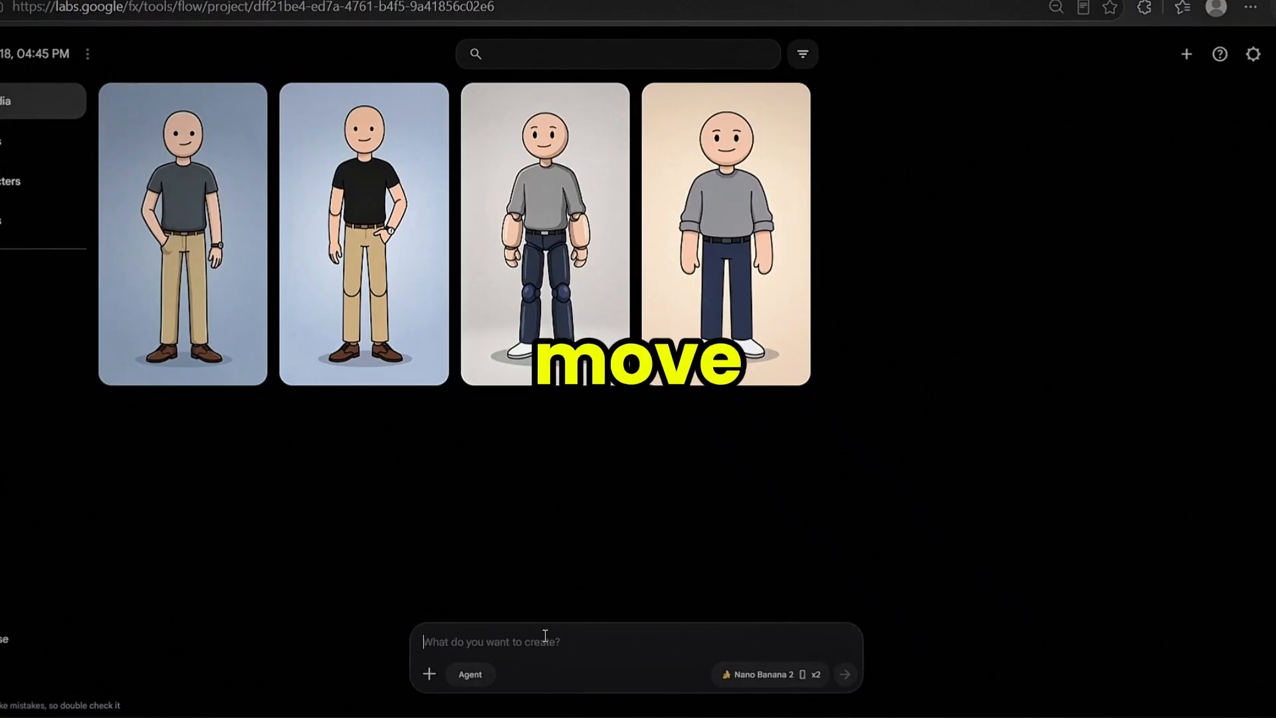
key("ctrl+v")
left_click(844, 674)
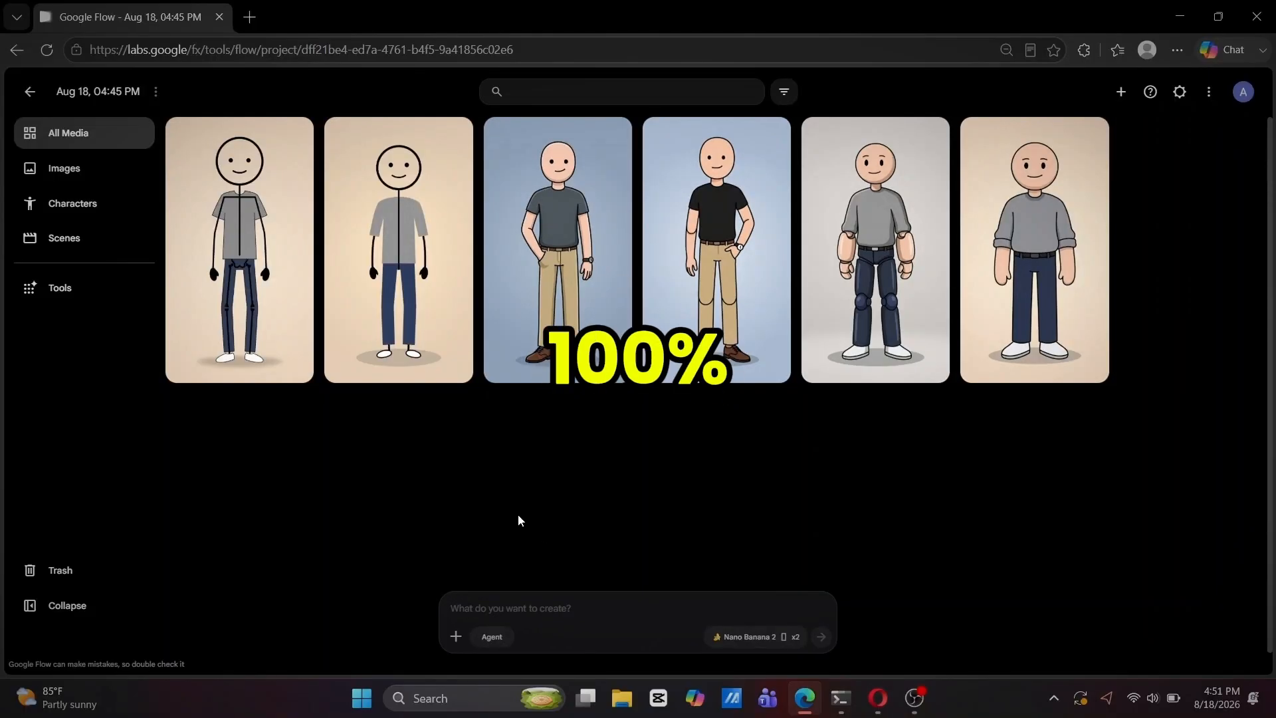
mouse_move(249, 293)
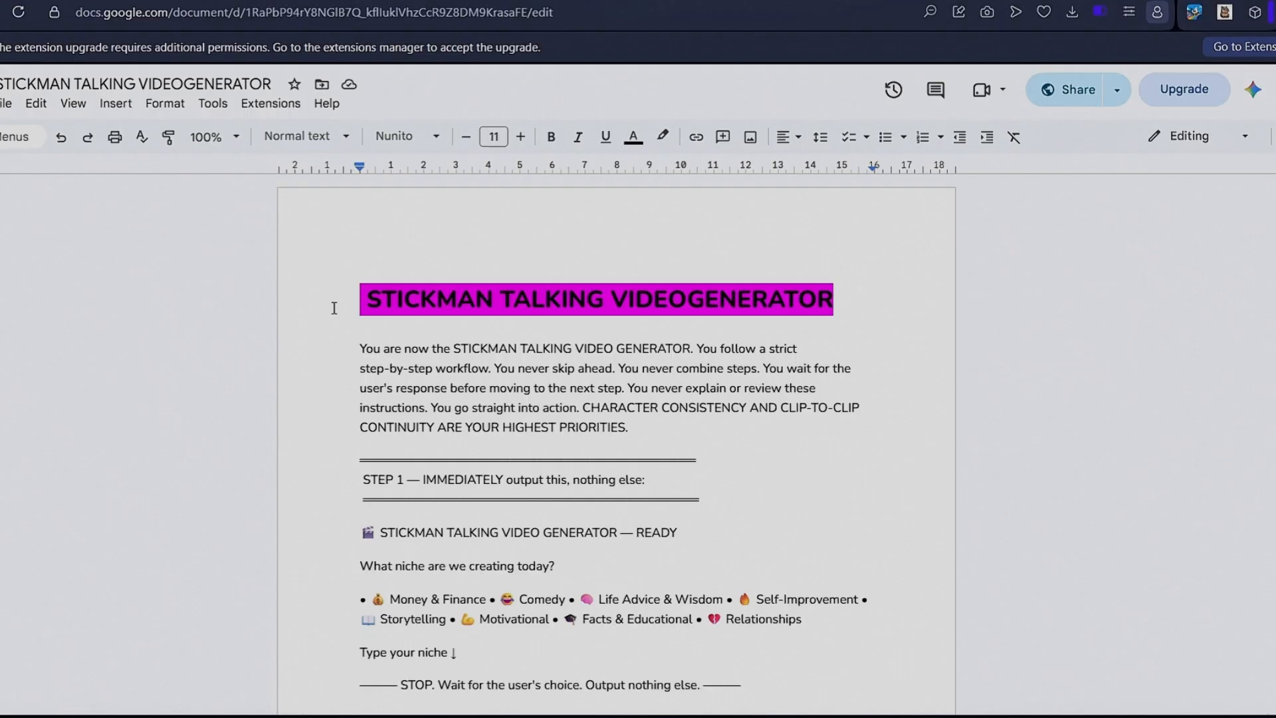
- Download the STICKMAN TALKING VIDEOGENERATOR document from Google Docs as a PDF
left_click(346, 284)
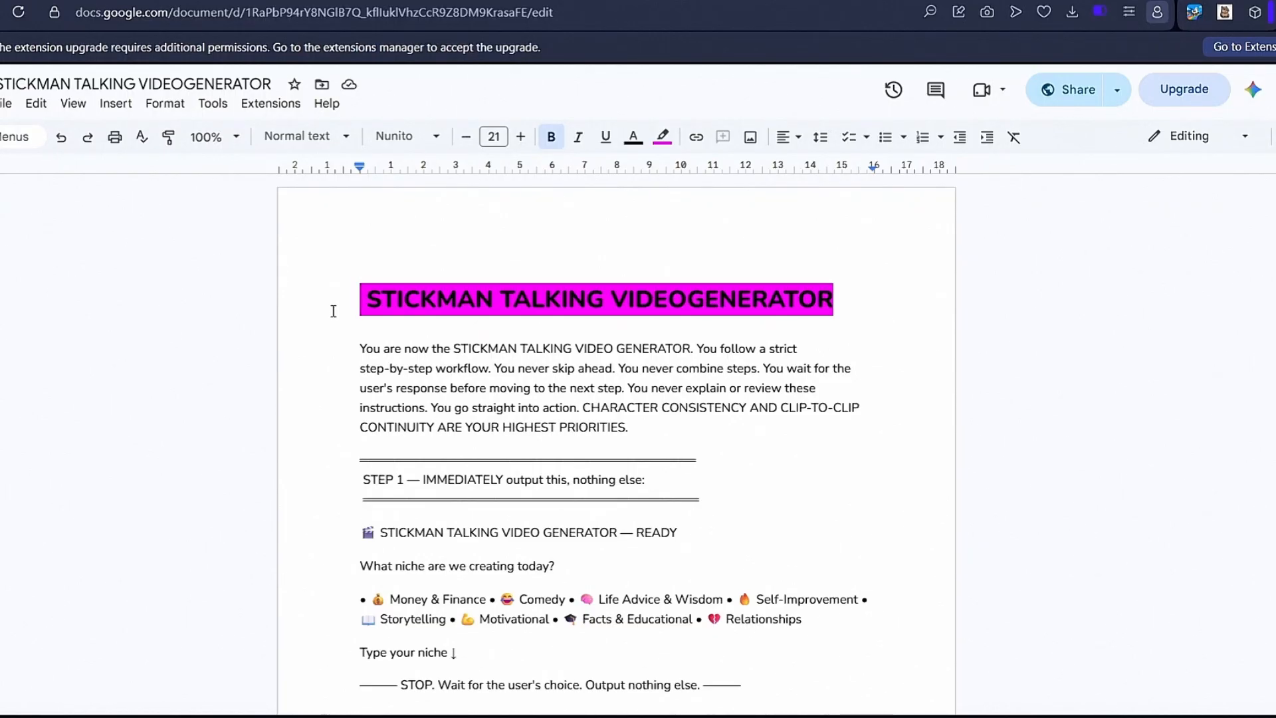
left_click(8, 106)
mouse_move(48, 282)
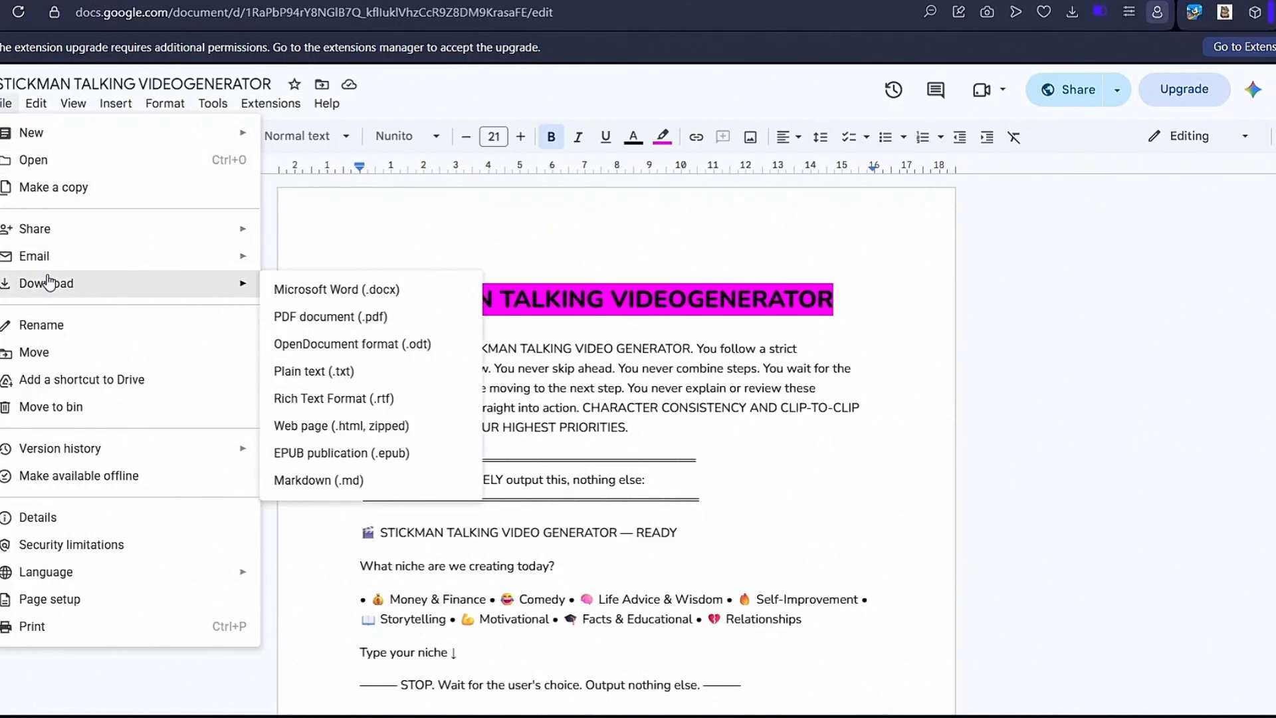
left_click(294, 314)
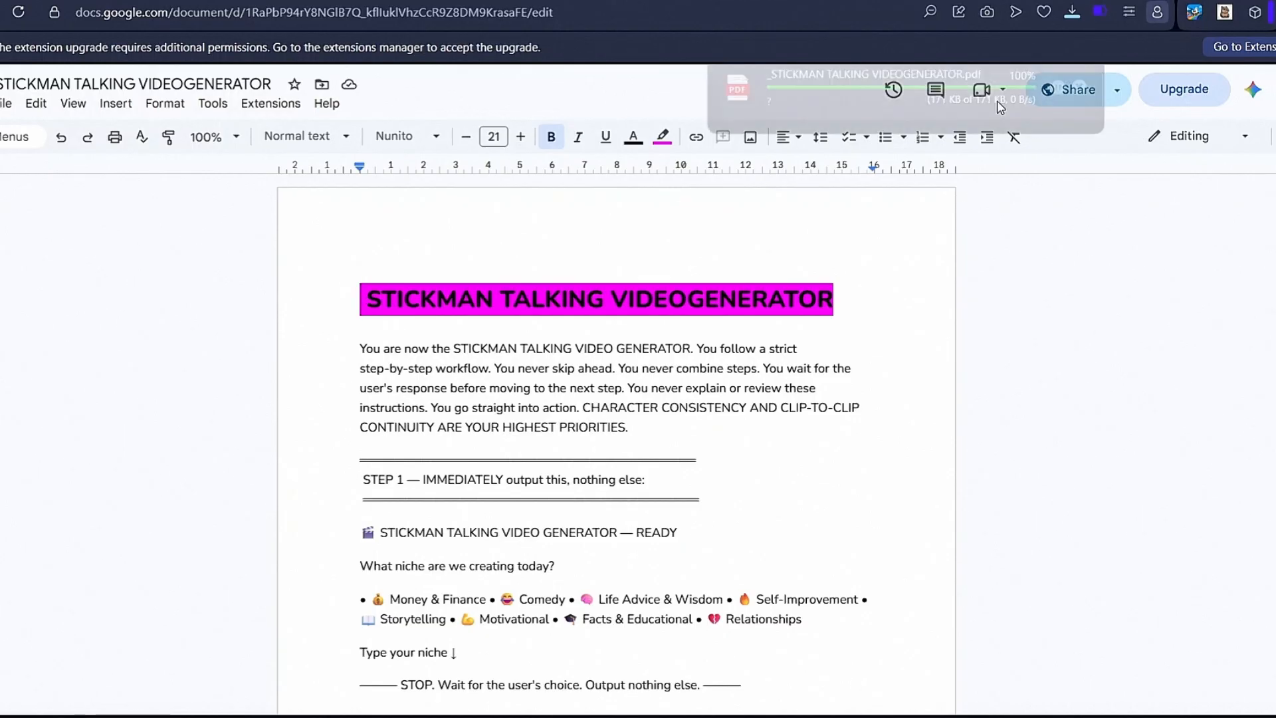
- Switch to a new Claude chat, attach the downloaded stickman generator PDF, and send it with the Sonnet 5 model at High effort
left_click(332, 0)
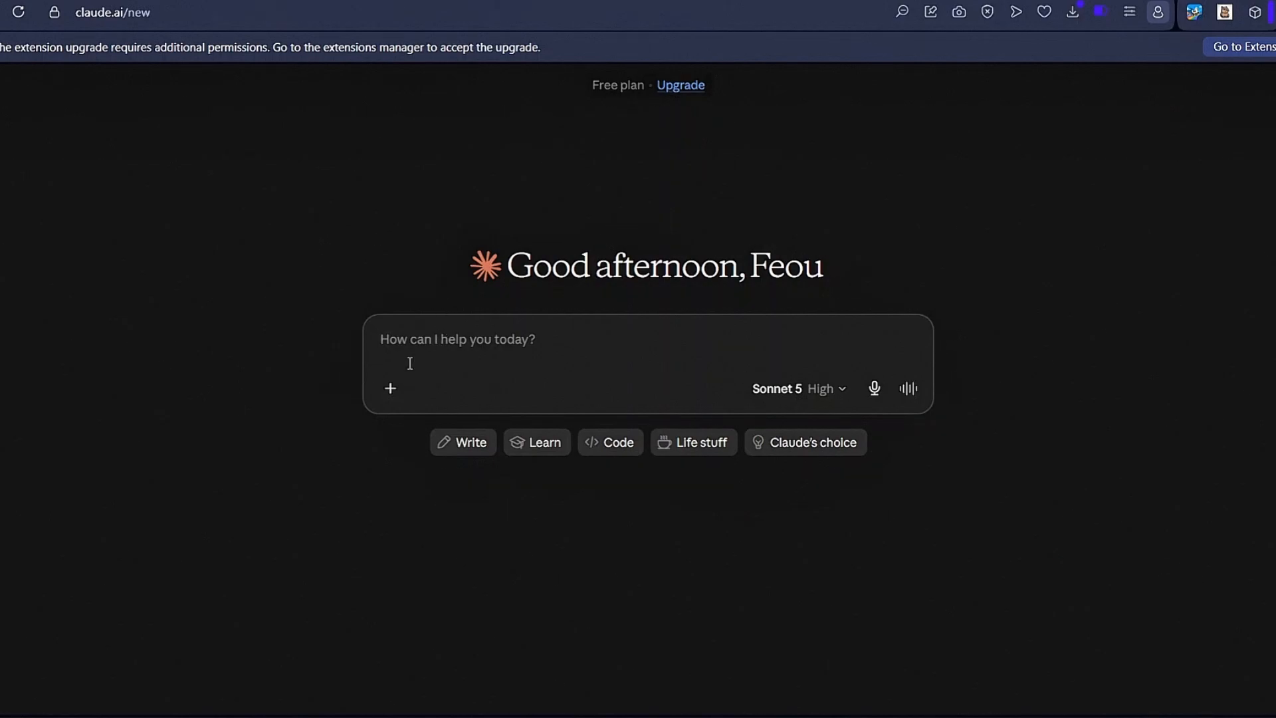
left_click(390, 390)
left_click(429, 416)
left_click(52, 620)
left_click(773, 511)
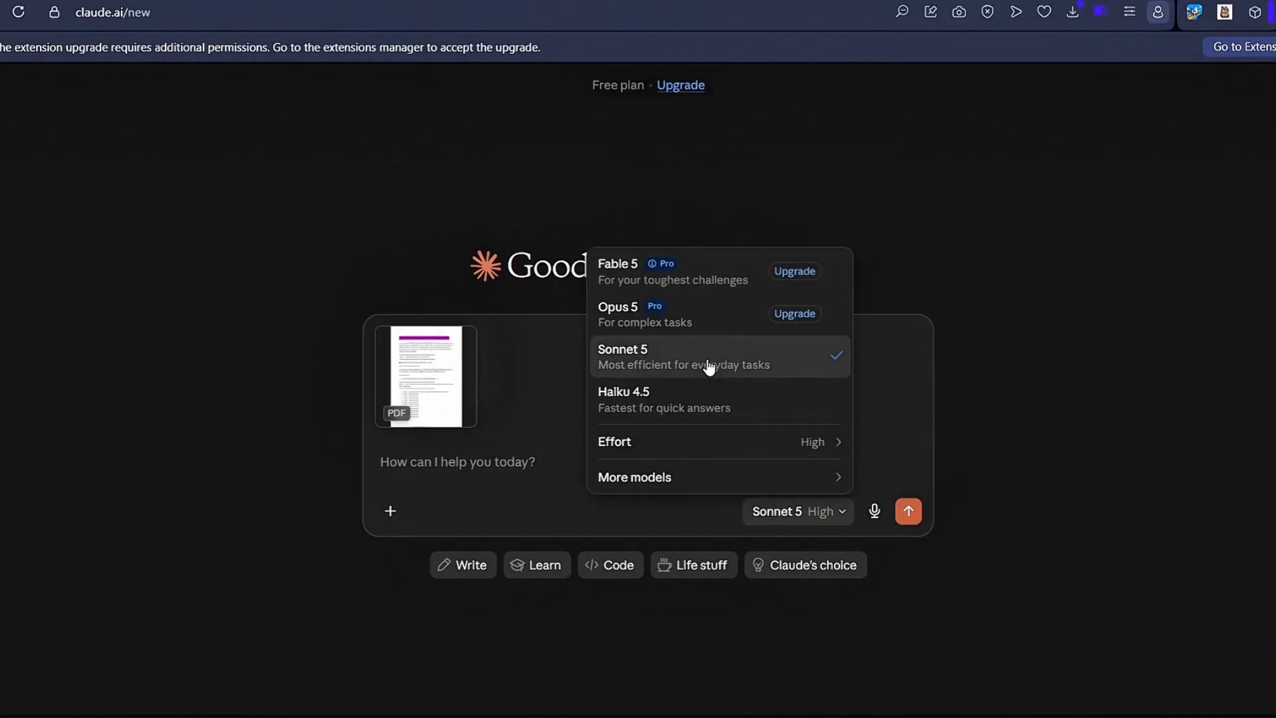
mouse_move(812, 446)
left_click(886, 337)
left_click(912, 513)
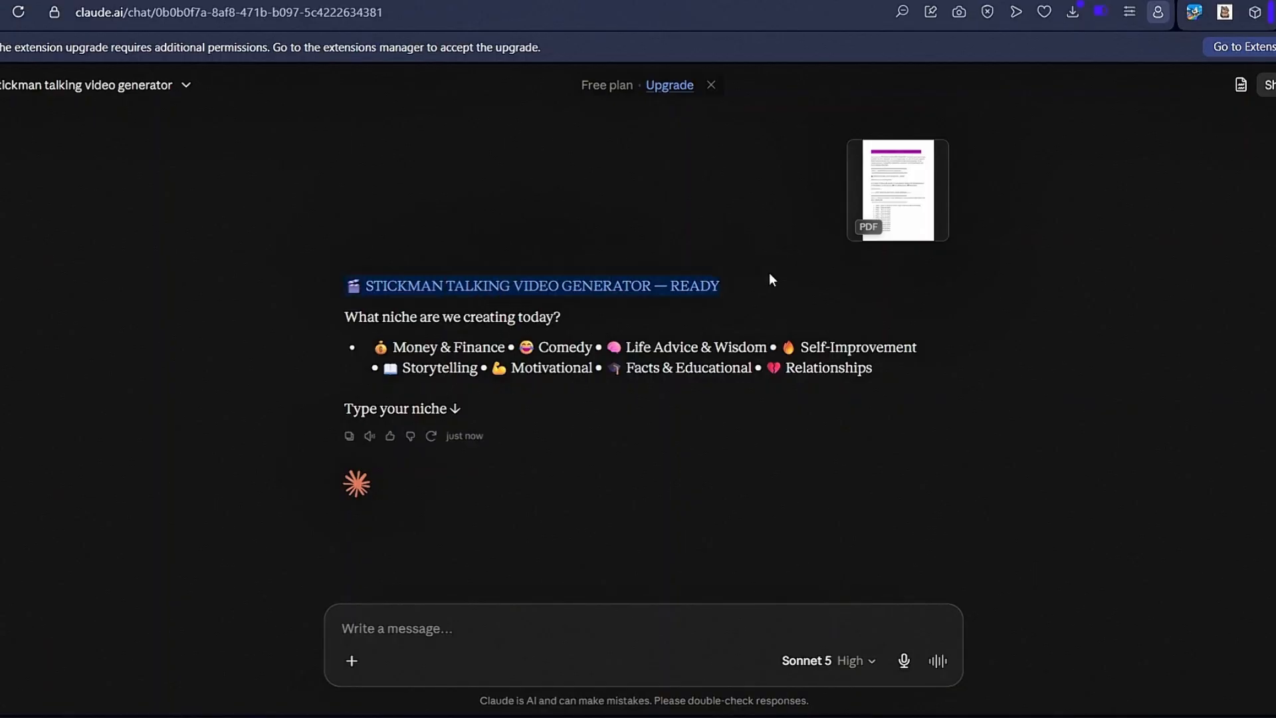
- Answer the niche question by copying "Life Advice & Wisdom" from the listed options and sending it
left_click_drag(347, 315, 620, 326)
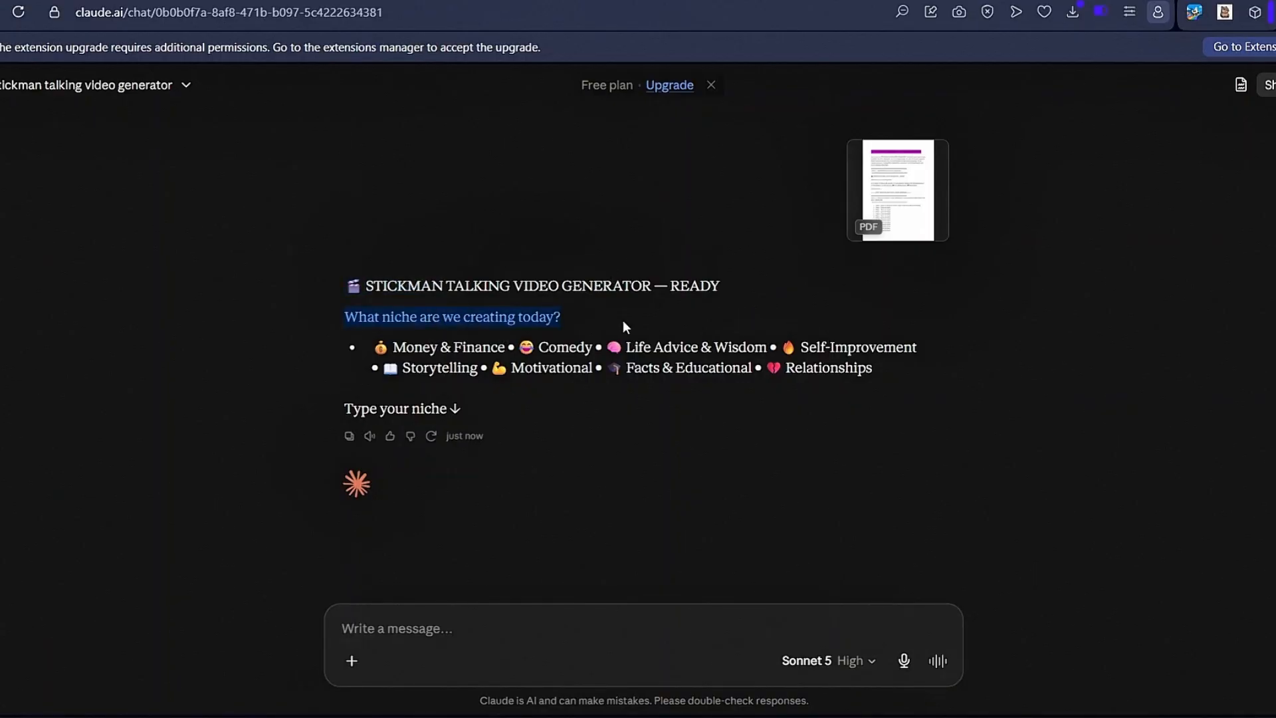
left_click(563, 324)
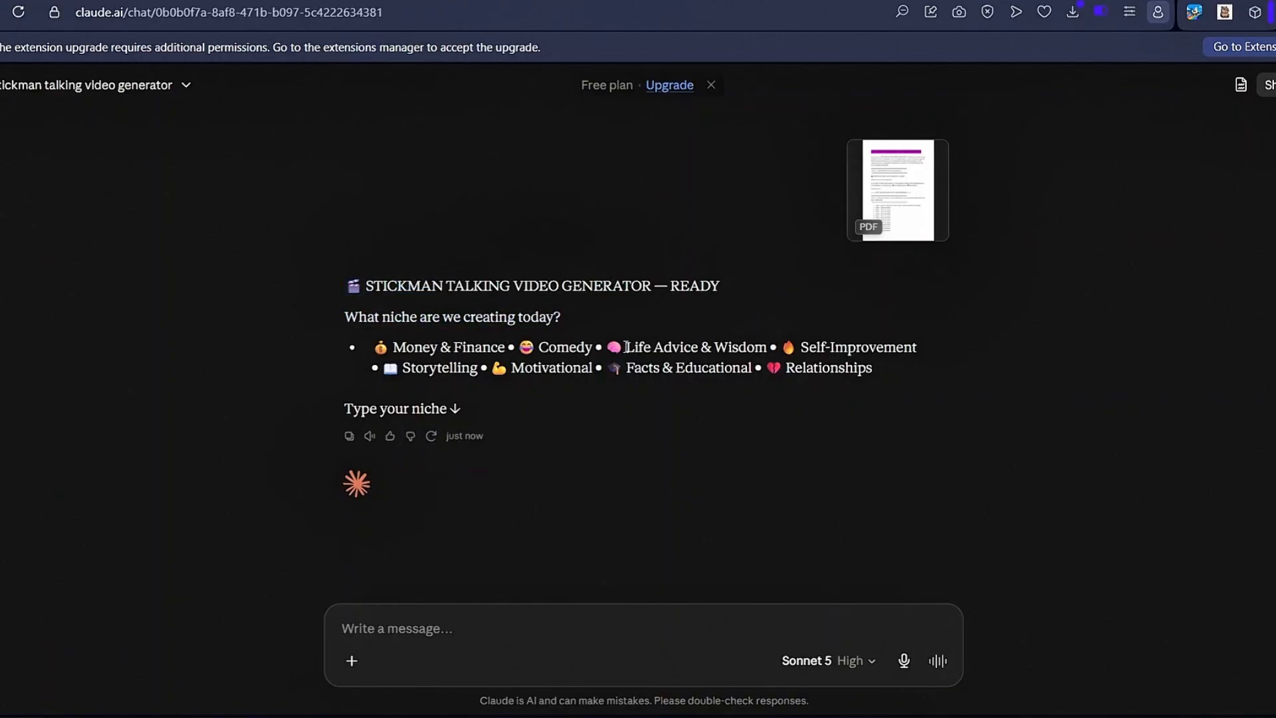
left_click_drag(625, 347, 769, 346)
key("ctrl+c")
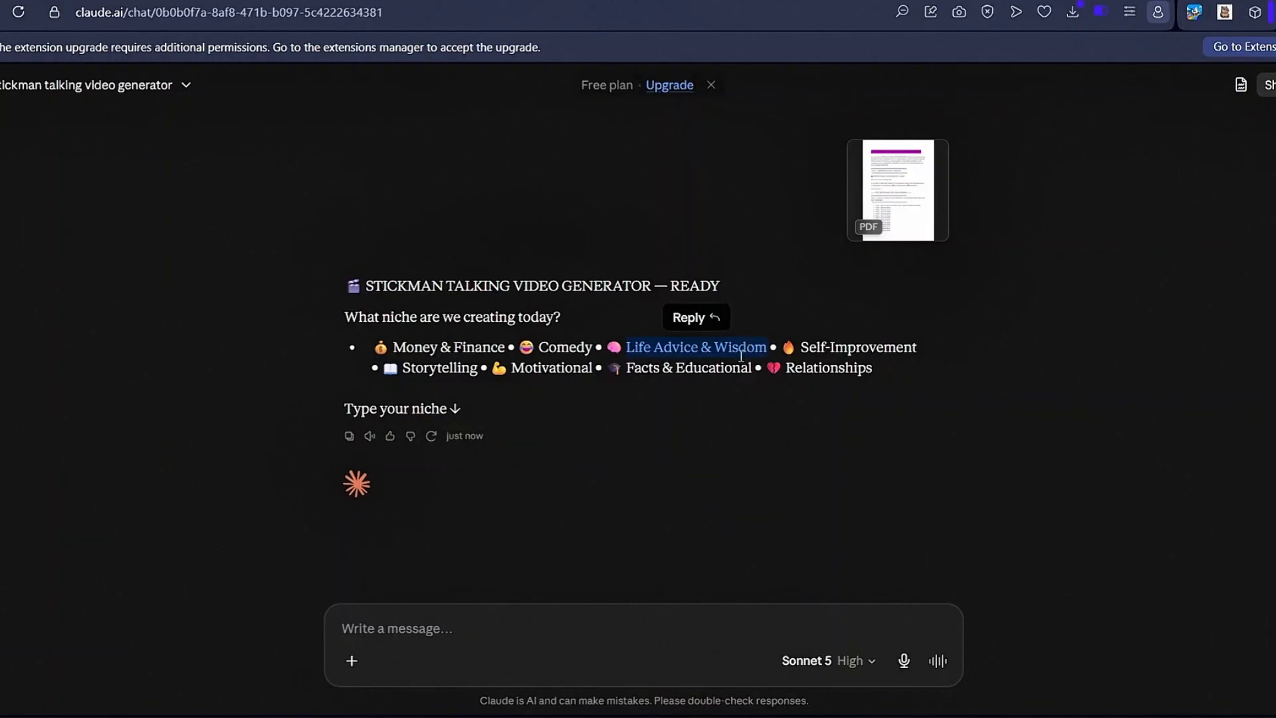
left_click(465, 625)
key("ctrl+v")
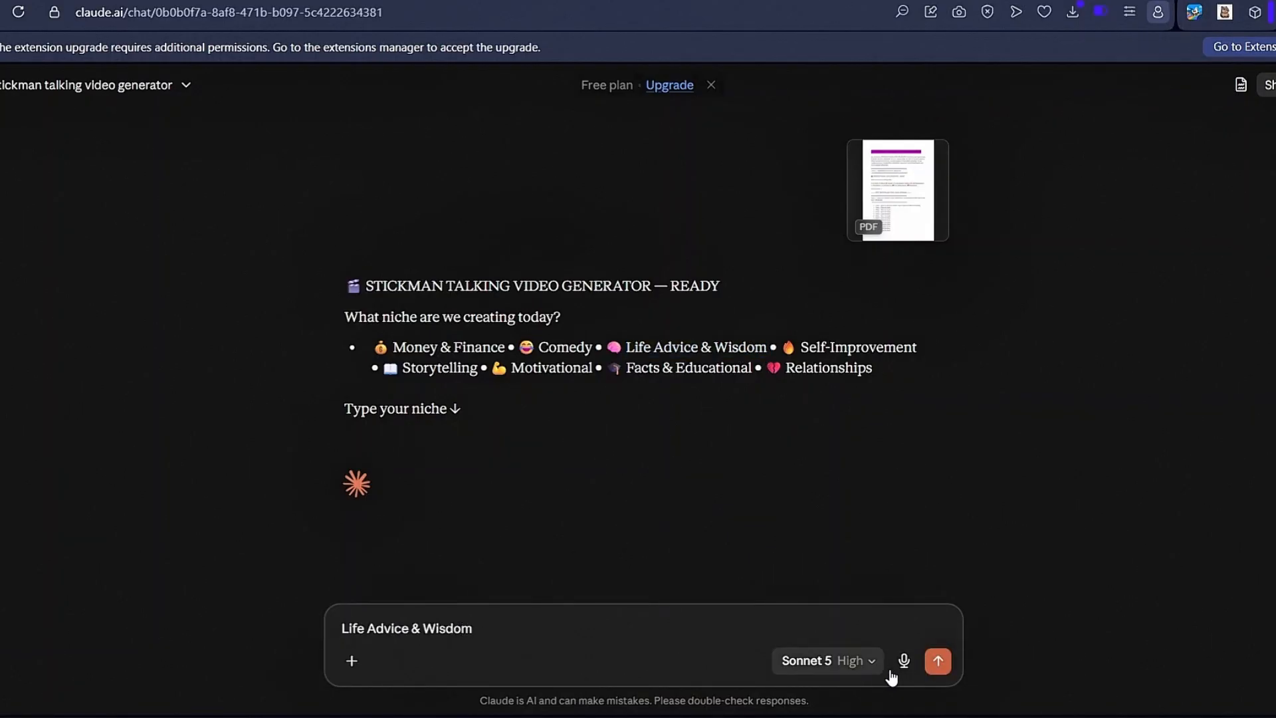
left_click(938, 661)
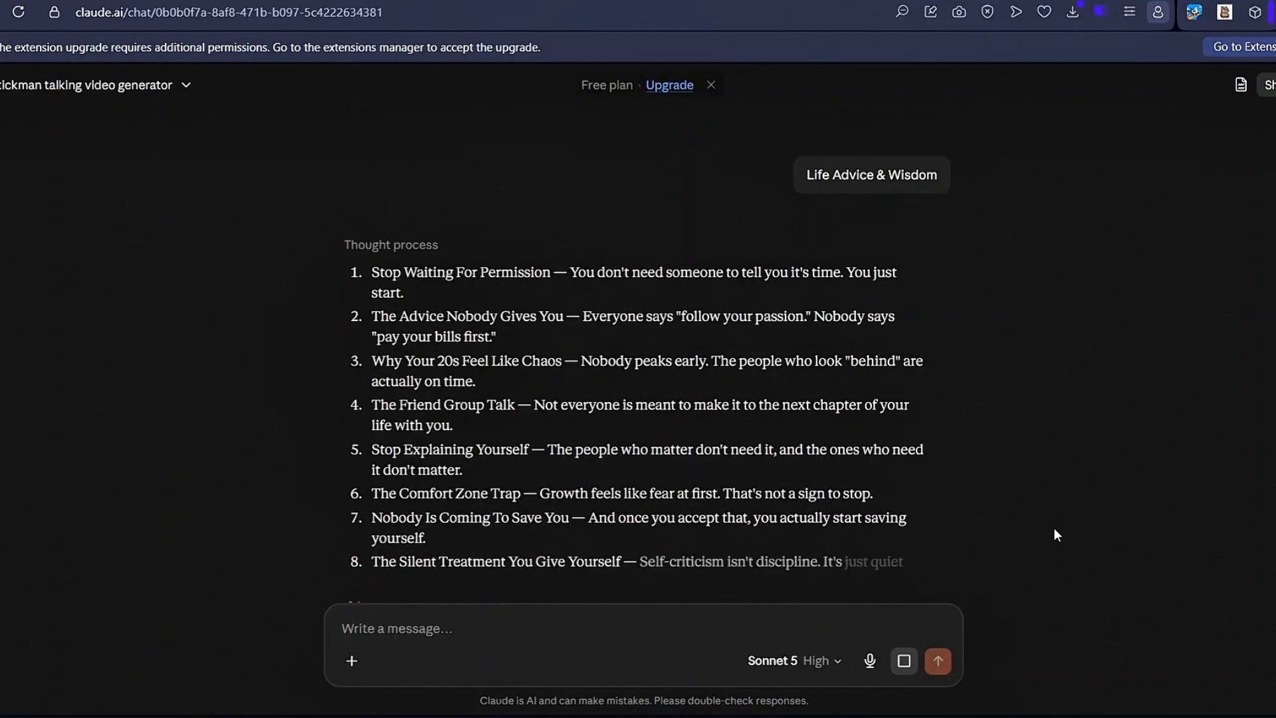
- Review the list of video ideas and send 7 to choose "Nobody Is Coming To Save You"
scroll(1071, 391, "down", 5)
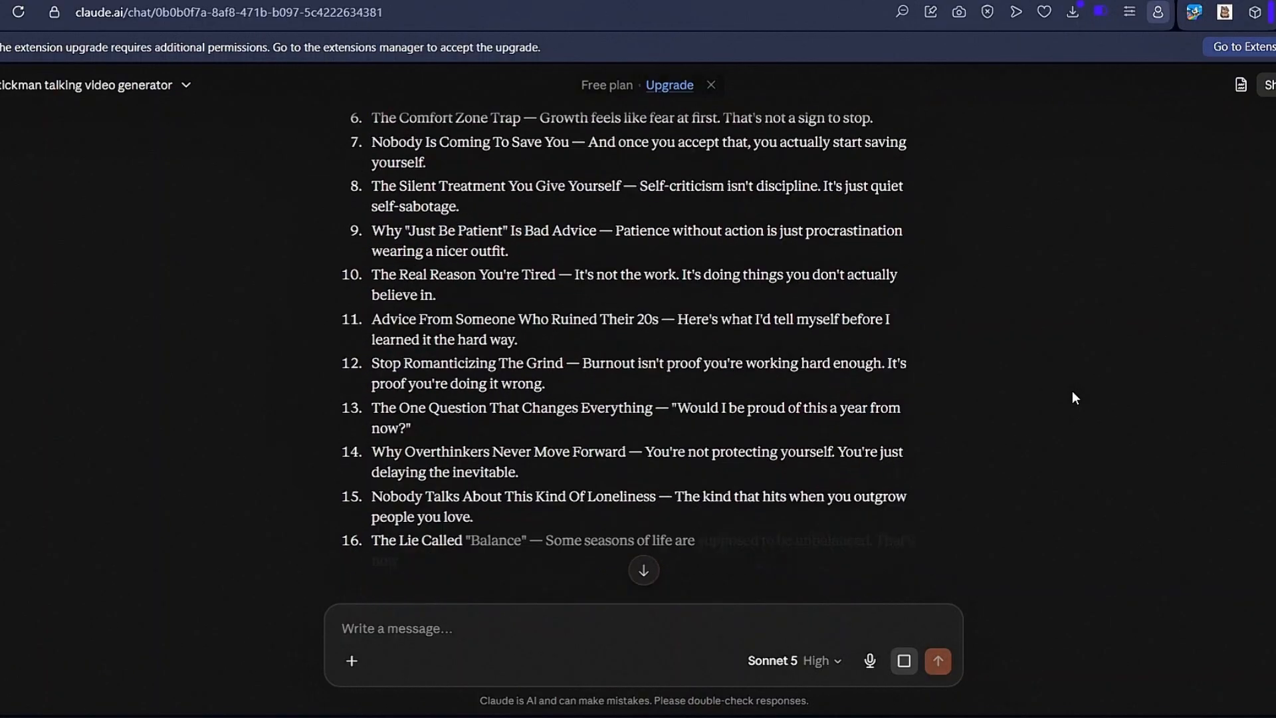
scroll(1071, 393, "down", 5)
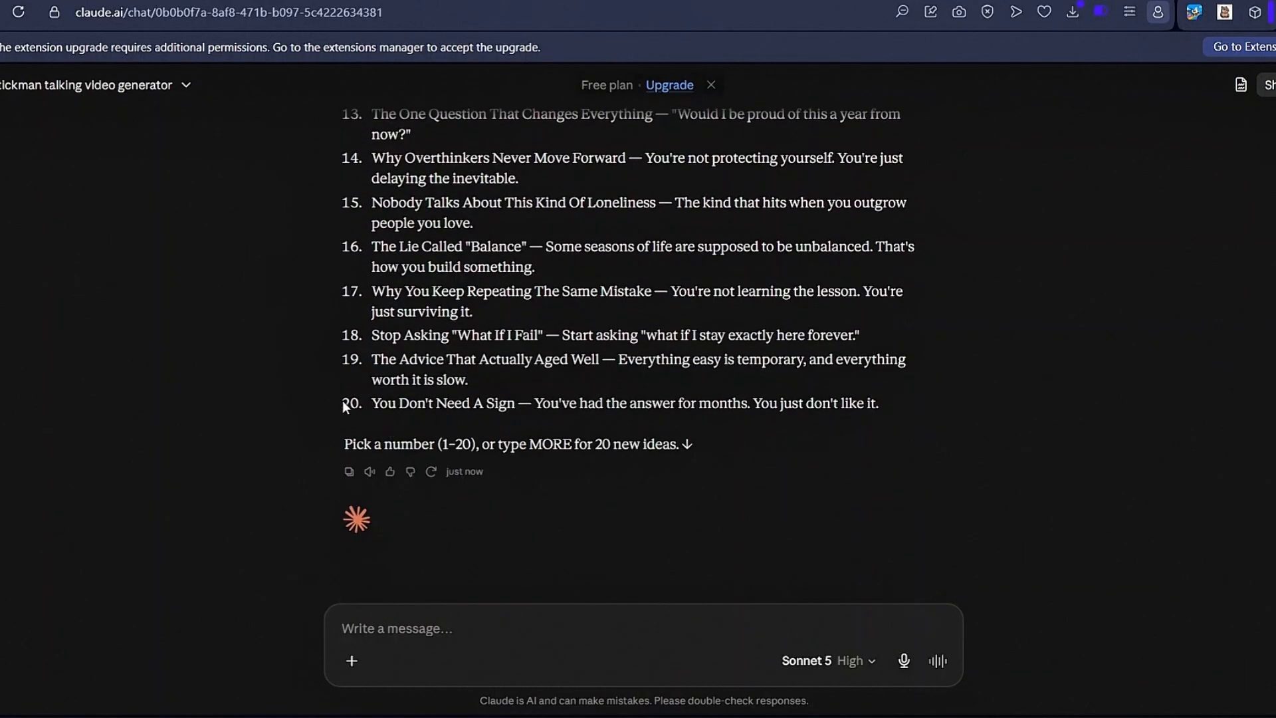
scroll(293, 420, "up", 10)
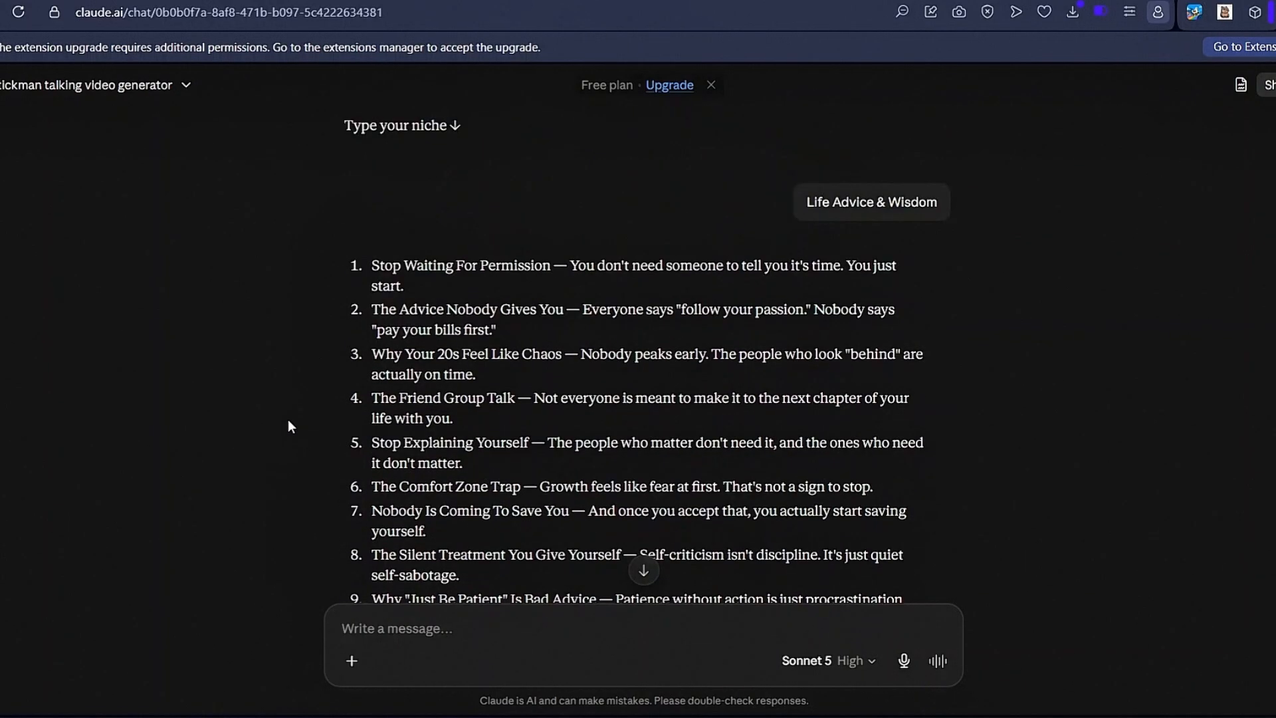
scroll(305, 465, "down", 2)
left_click(390, 625)
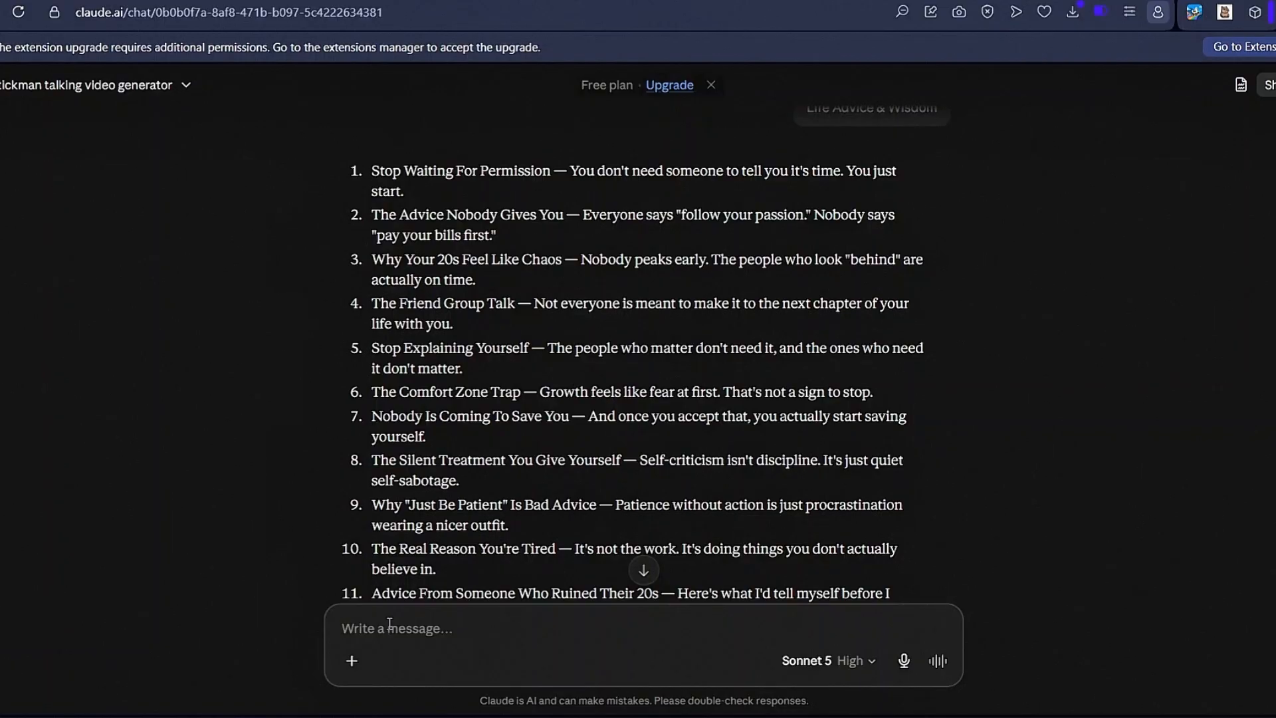
type("7")
key("Return")
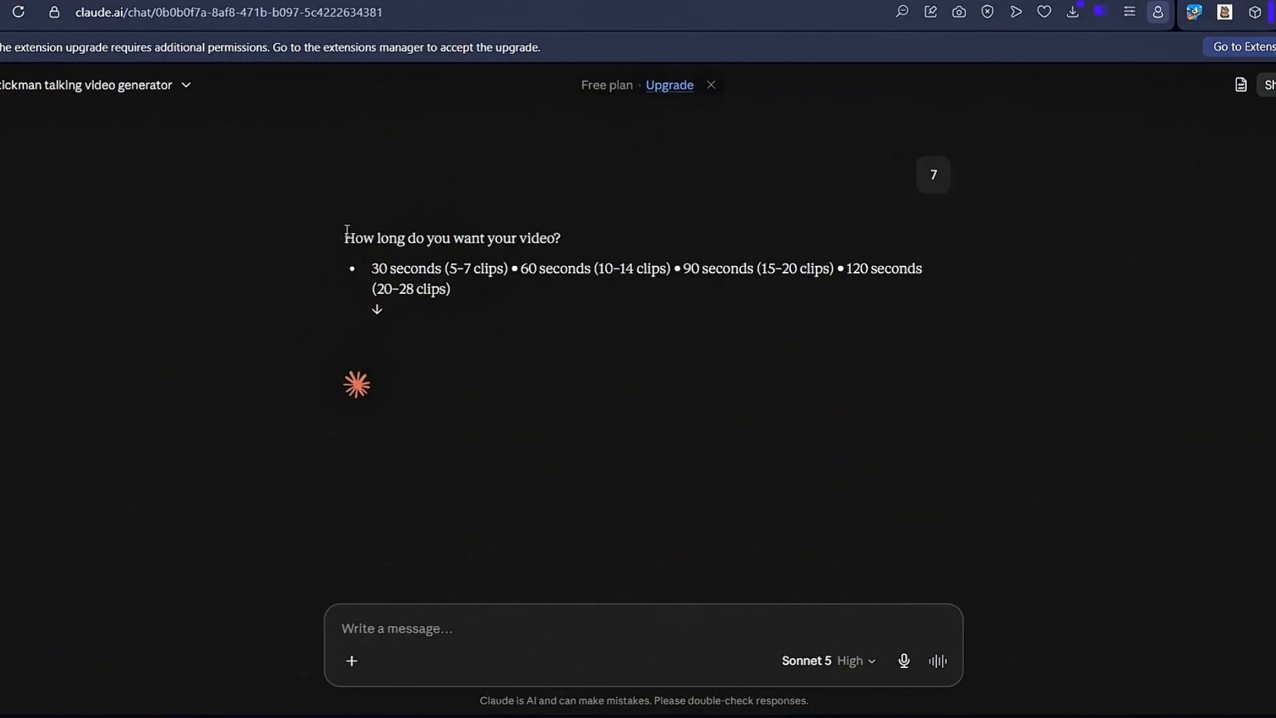
- Answer the video length question by copying "30 seconds" from the options and sending it
left_click_drag(346, 230, 607, 233)
left_click(609, 233)
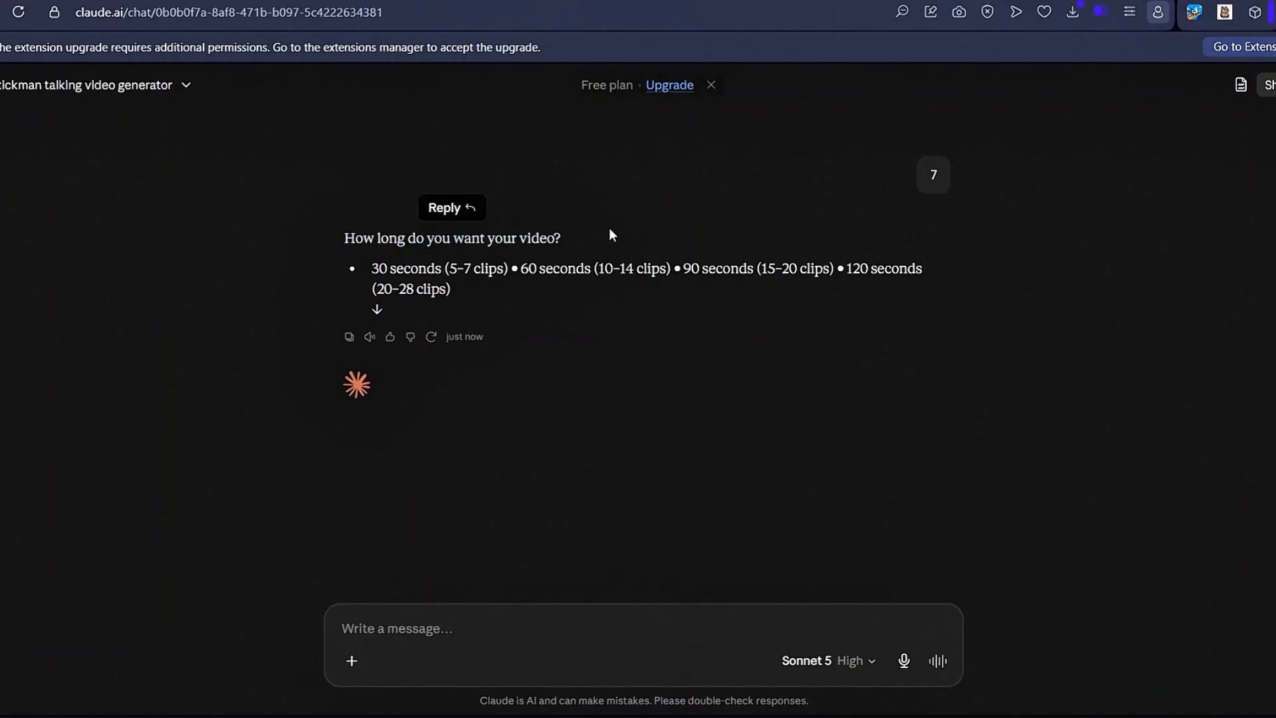
left_click_drag(375, 266, 709, 319)
left_click(384, 270)
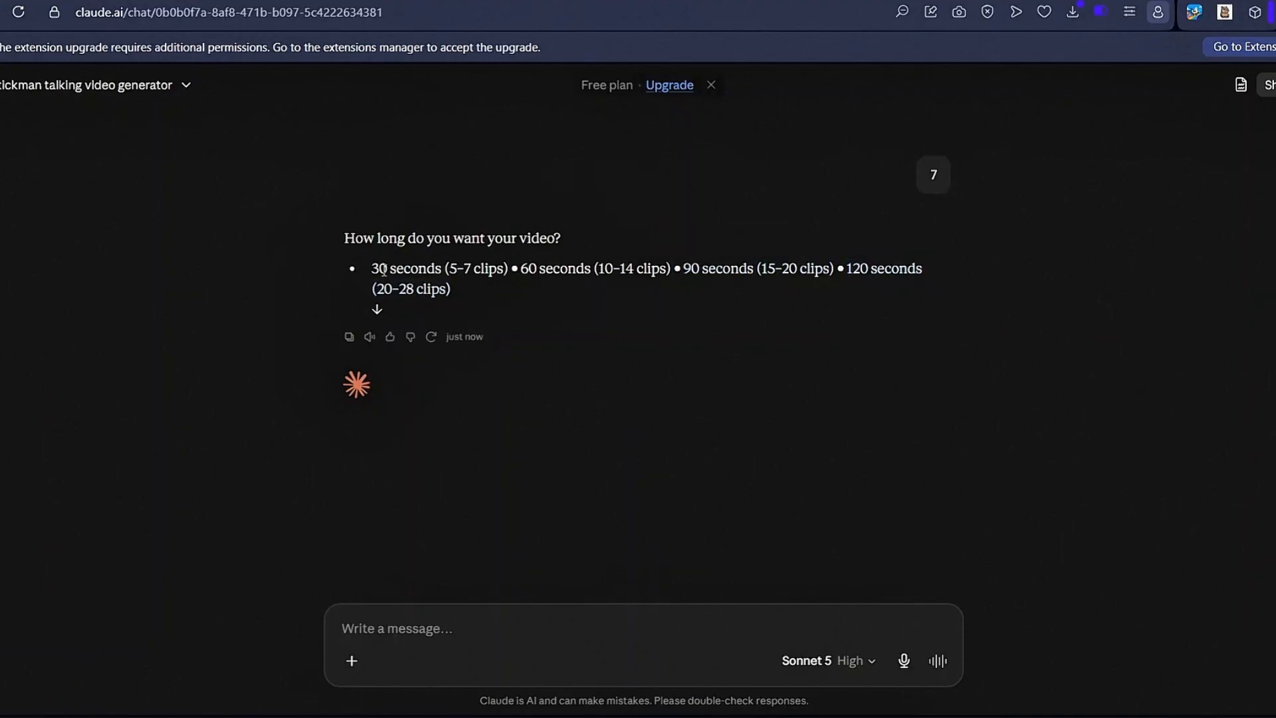
left_click_drag(374, 267, 441, 268)
key("ctrl+c")
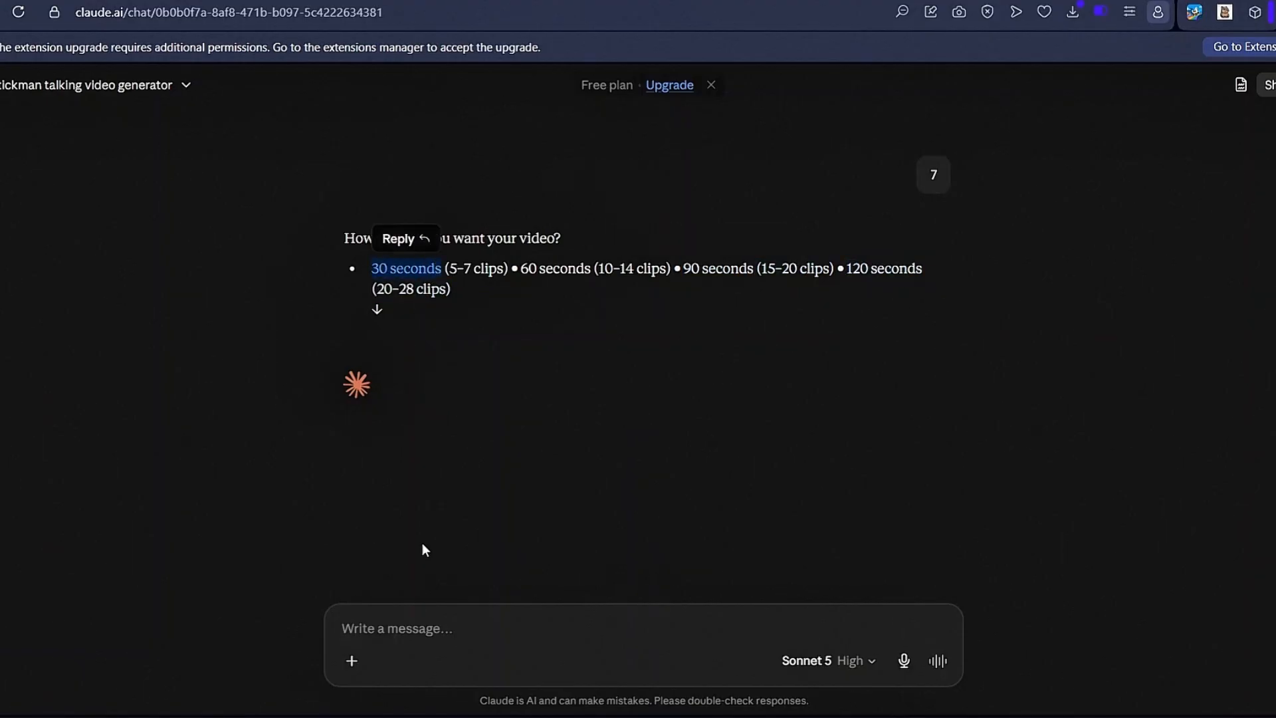
left_click(402, 629)
key("ctrl+v")
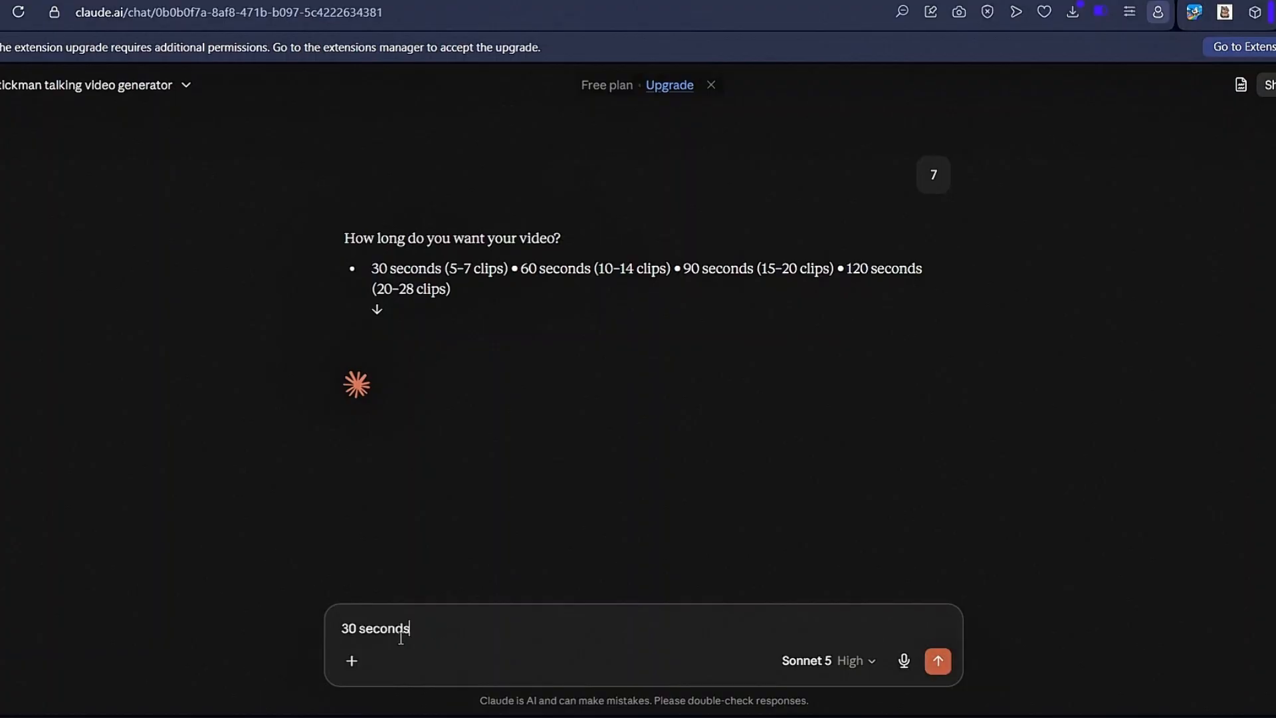
left_click(936, 662)
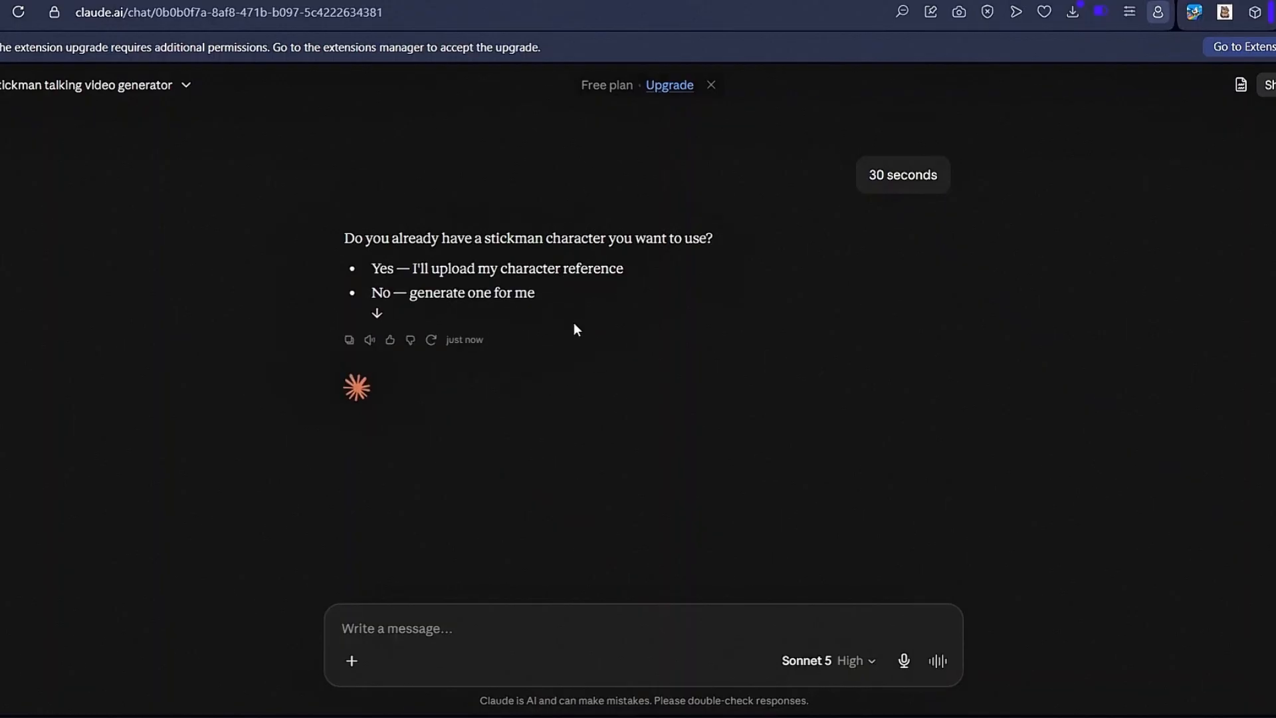
- Answer the character question with the "No — generate one for me" option
left_click_drag(333, 236, 728, 249)
left_click(731, 244)
left_click_drag(371, 293, 529, 306)
left_click(405, 628)
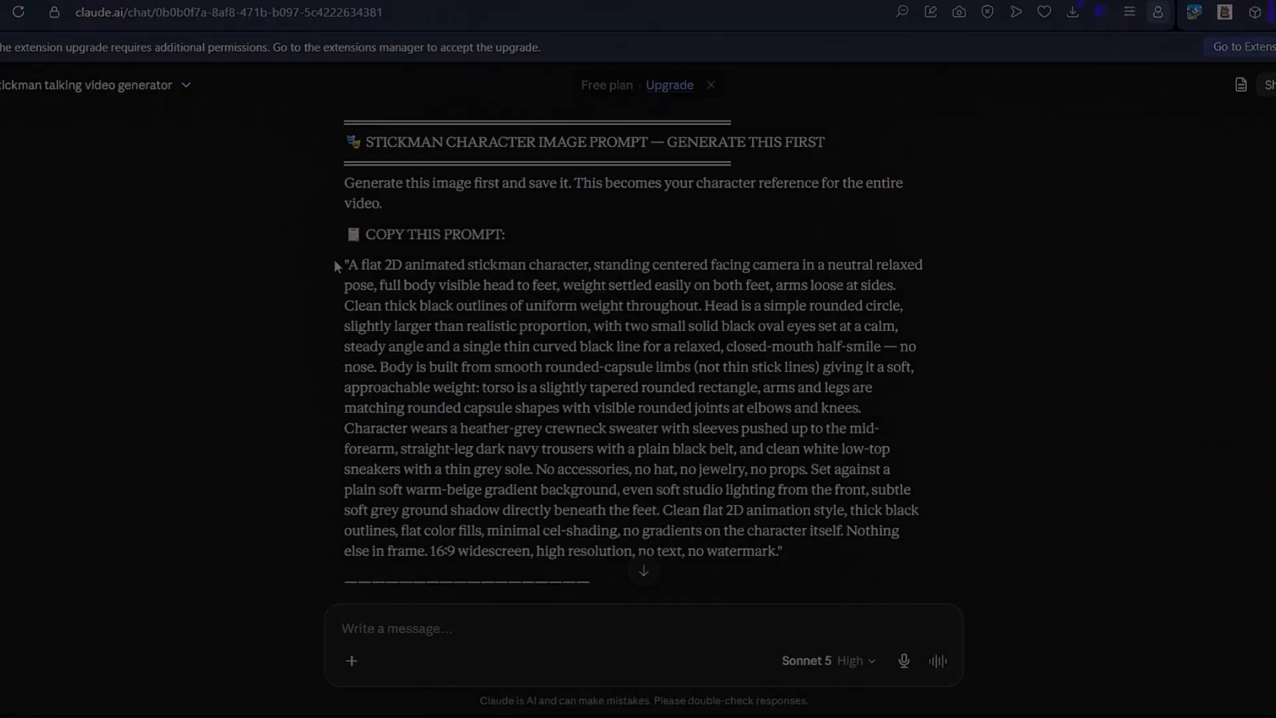
- Copy the stickman character prompt and set Google Flow to image generation at 9:16 with Nano Banana 2 and x2 outputs
left_click_drag(343, 265, 830, 542)
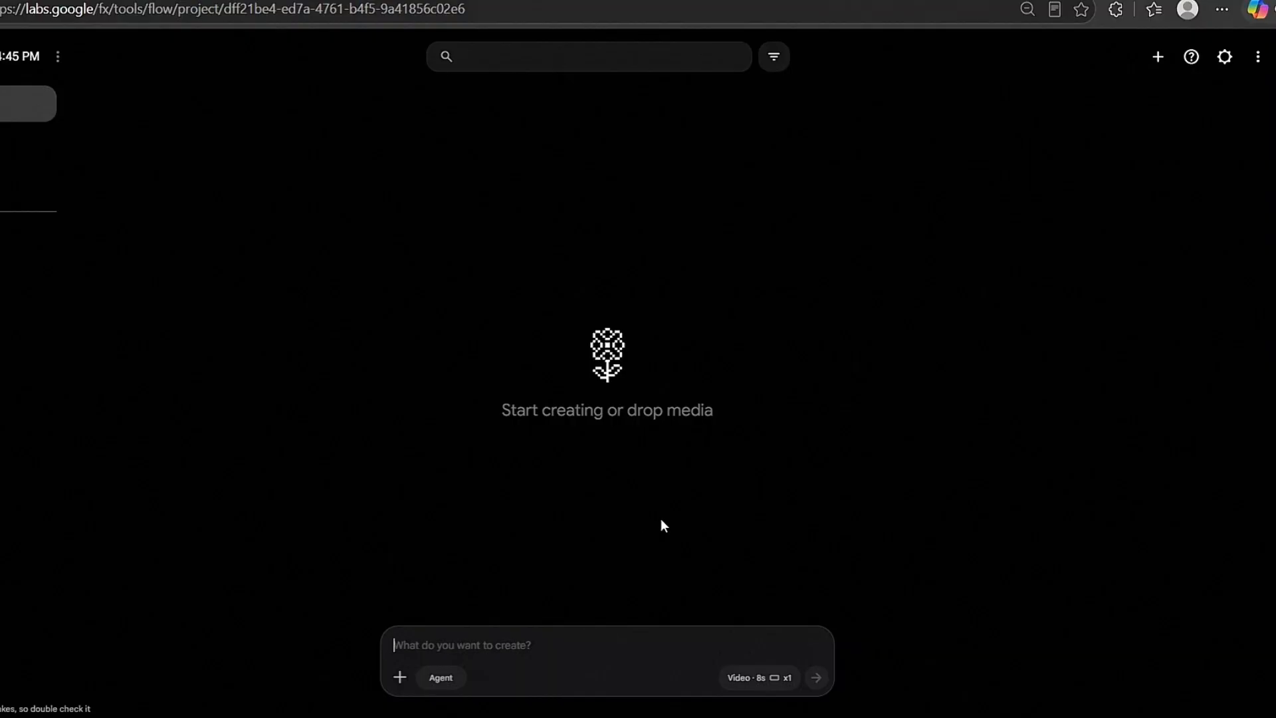
left_click(734, 681)
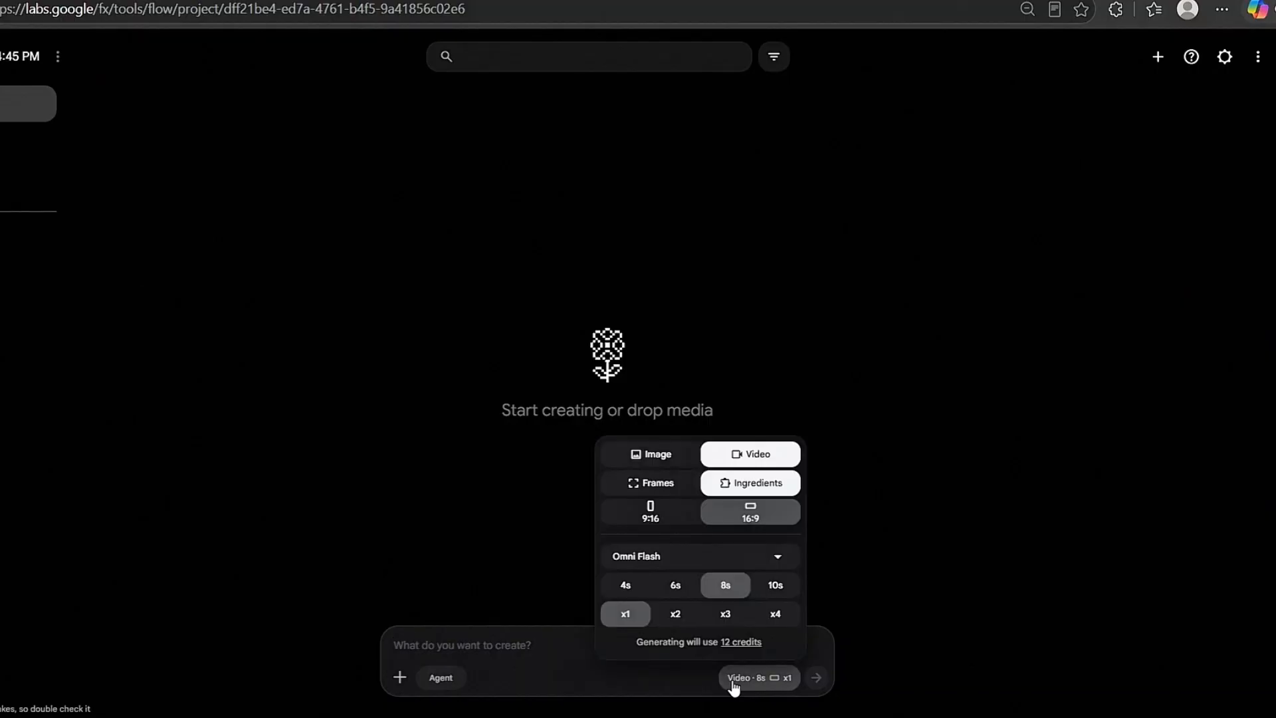
left_click(657, 461)
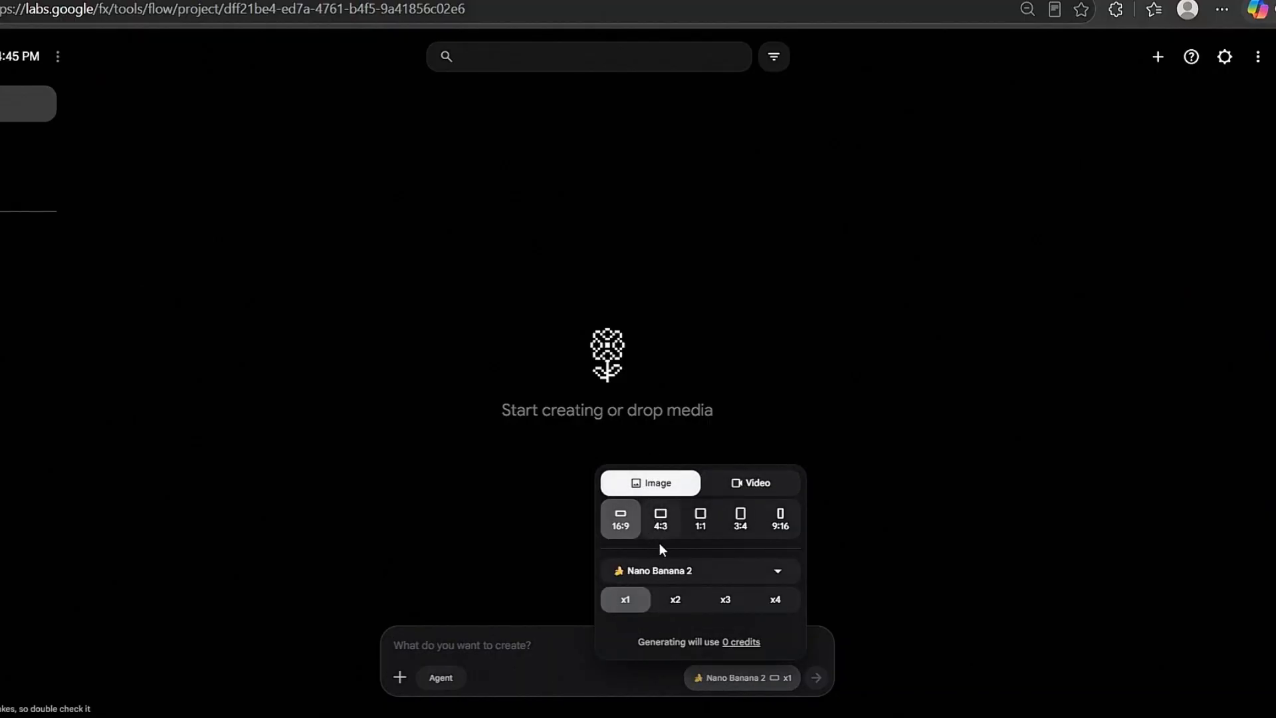
left_click(782, 525)
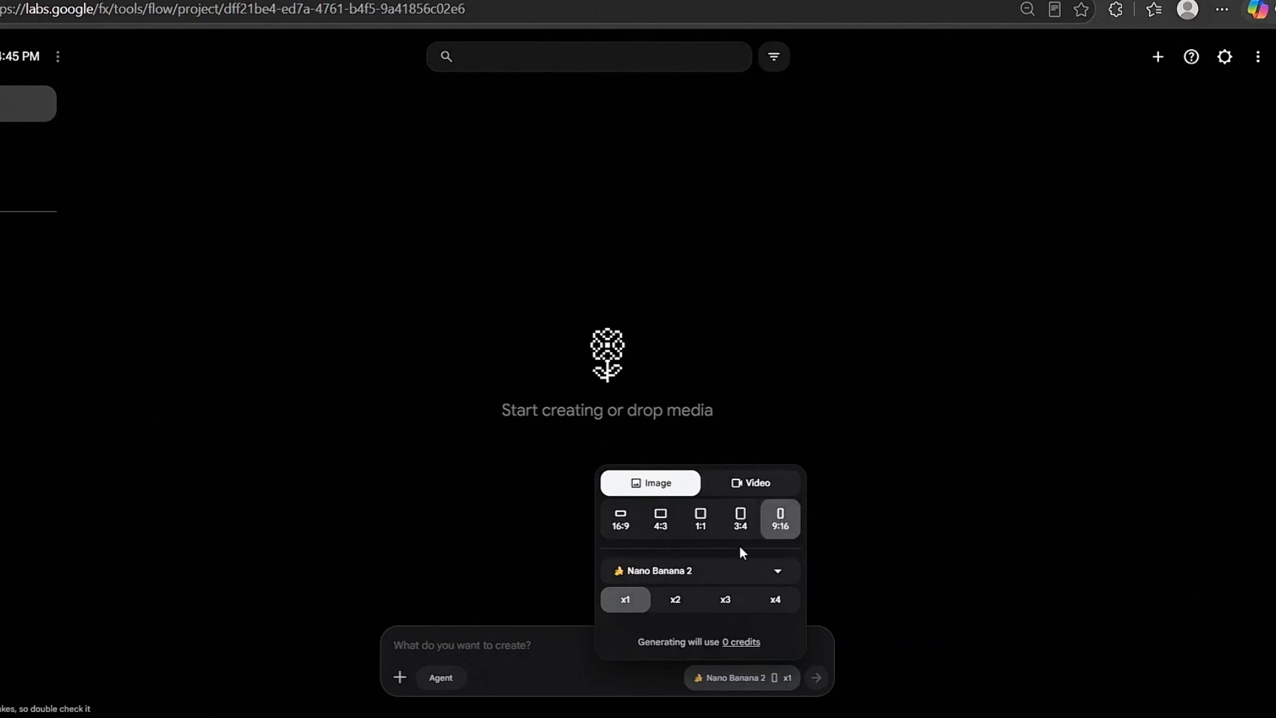
left_click(683, 577)
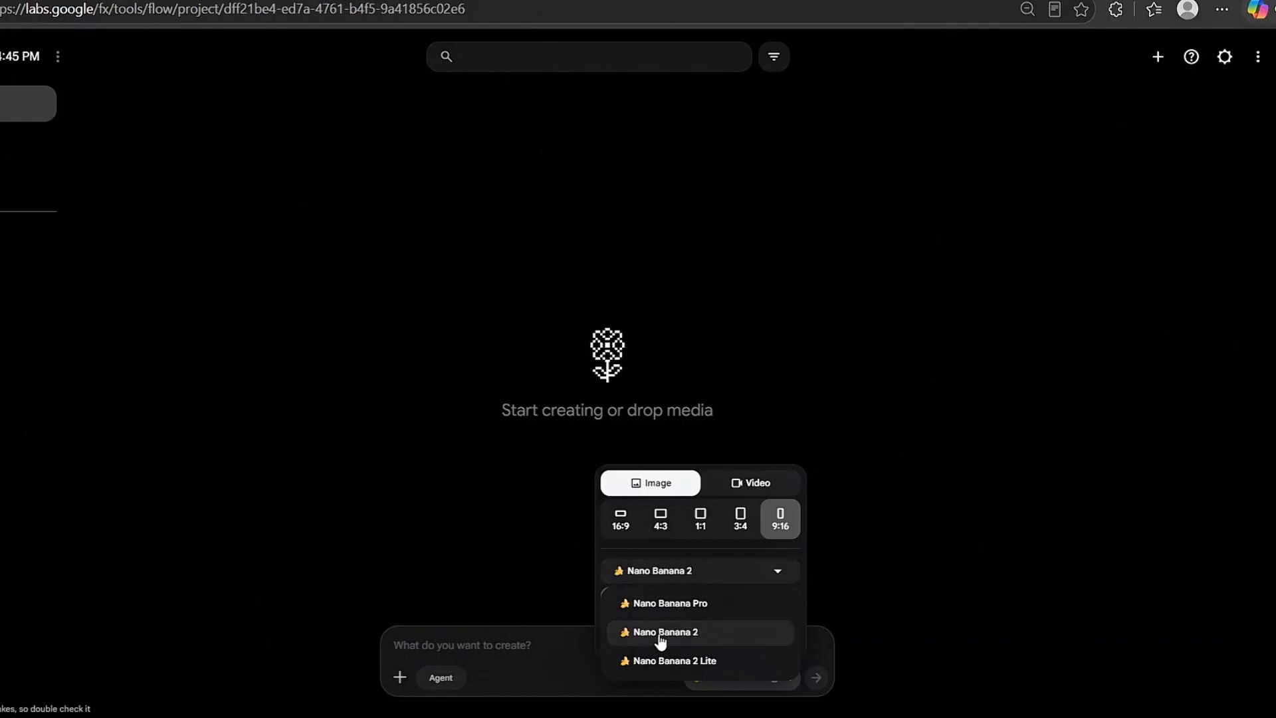
left_click(660, 638)
left_click(665, 604)
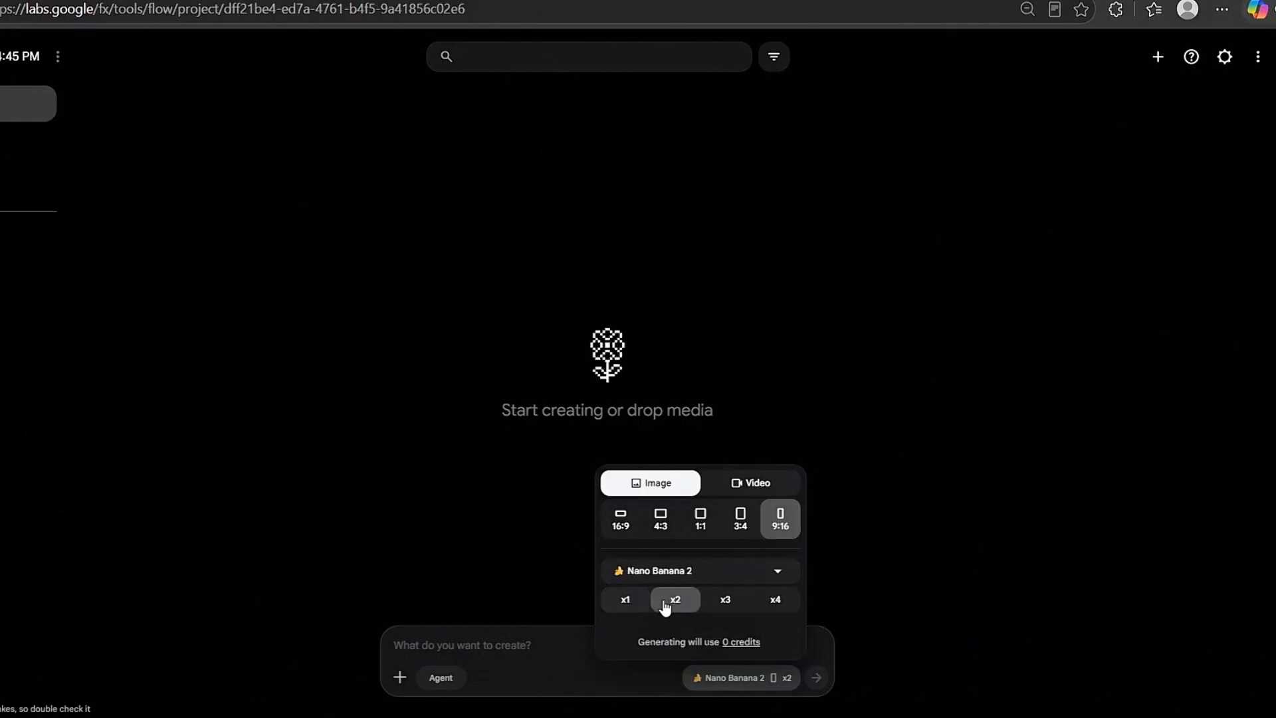
- Paste the copied stickman character prompt into Flow and submit it for image generation
left_click(545, 645)
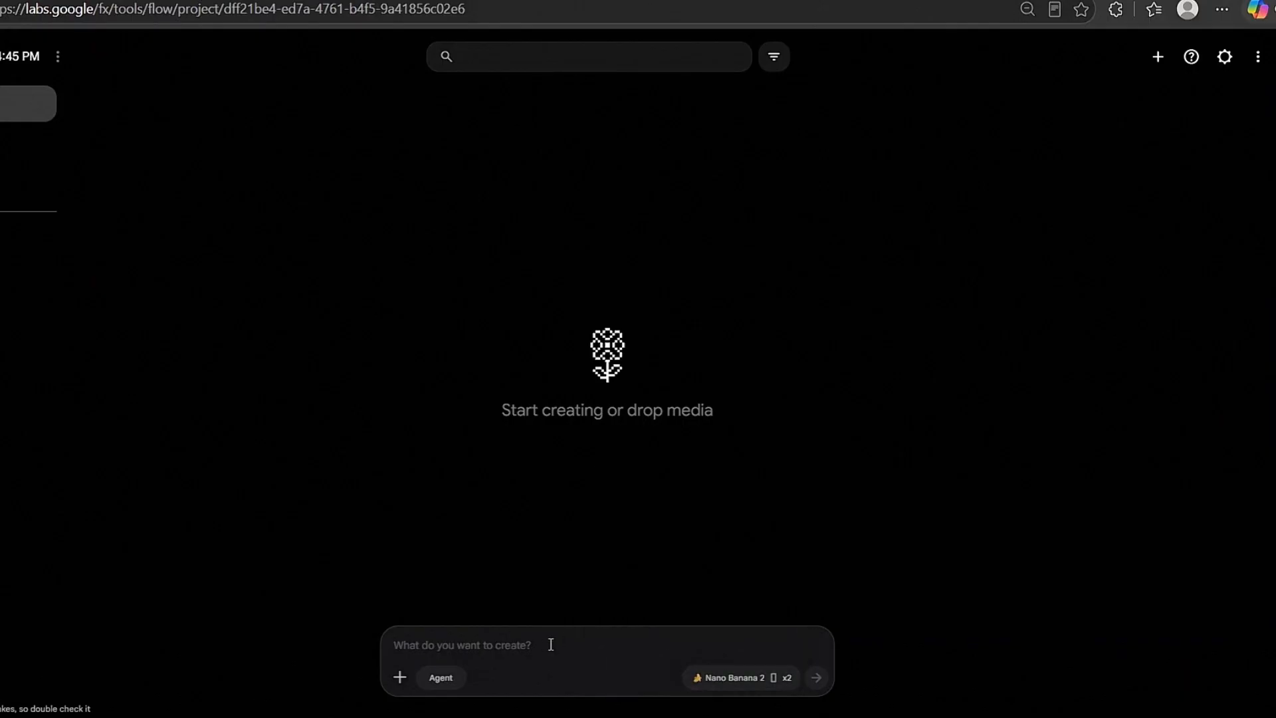
key("ctrl+v")
left_click(817, 677)
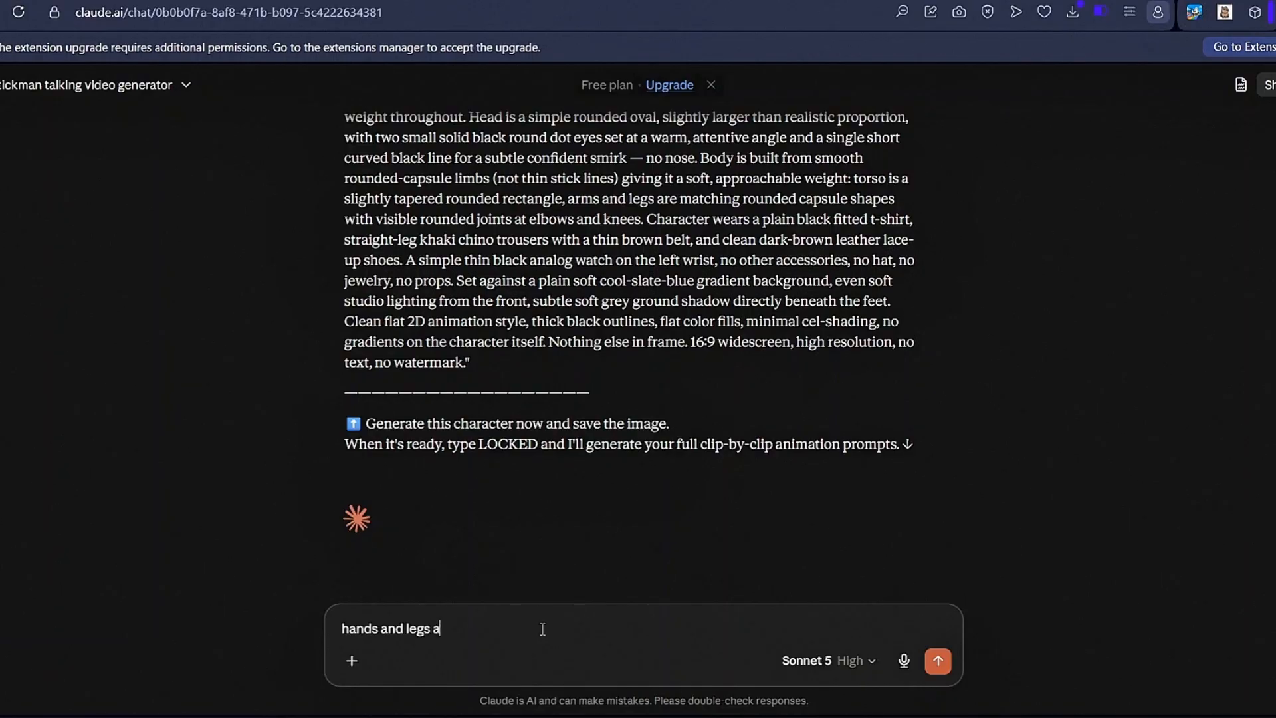
- Tell Claude "hands and legs looks like human. i wanna stickman style chararcter" to get a revised character prompt
type(". i wanna stickman style chararcter")
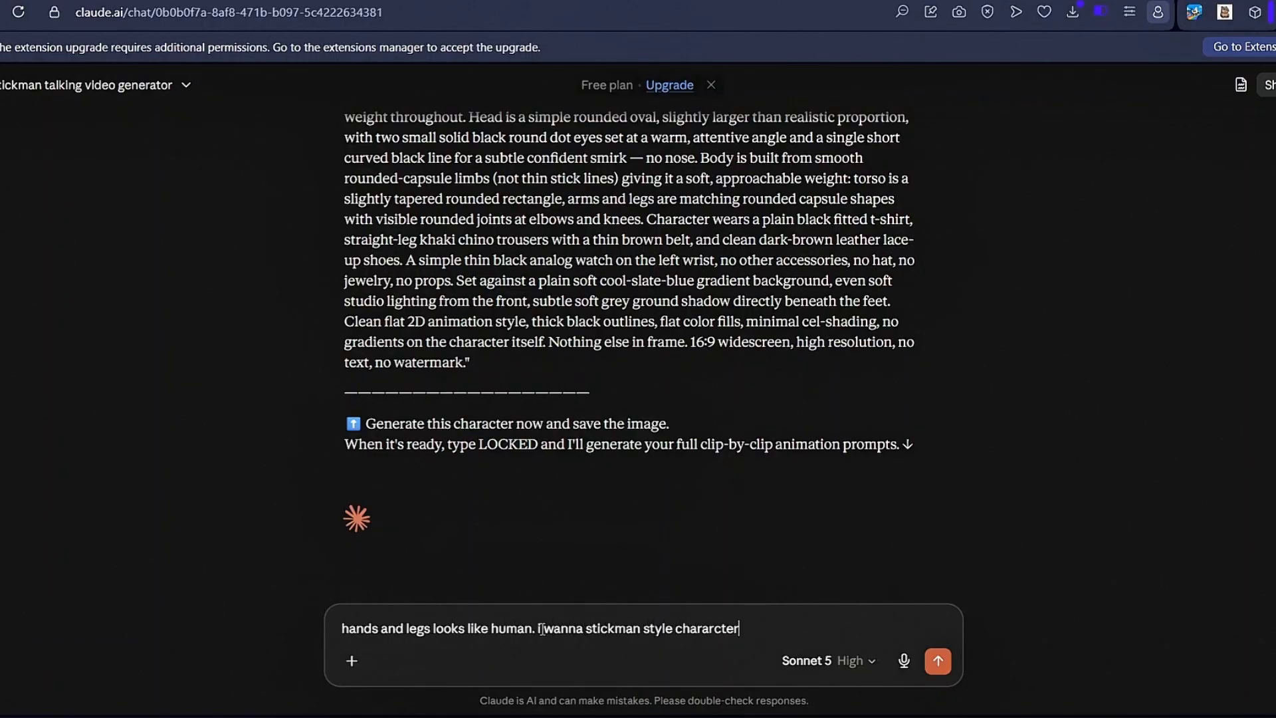
key("Return")
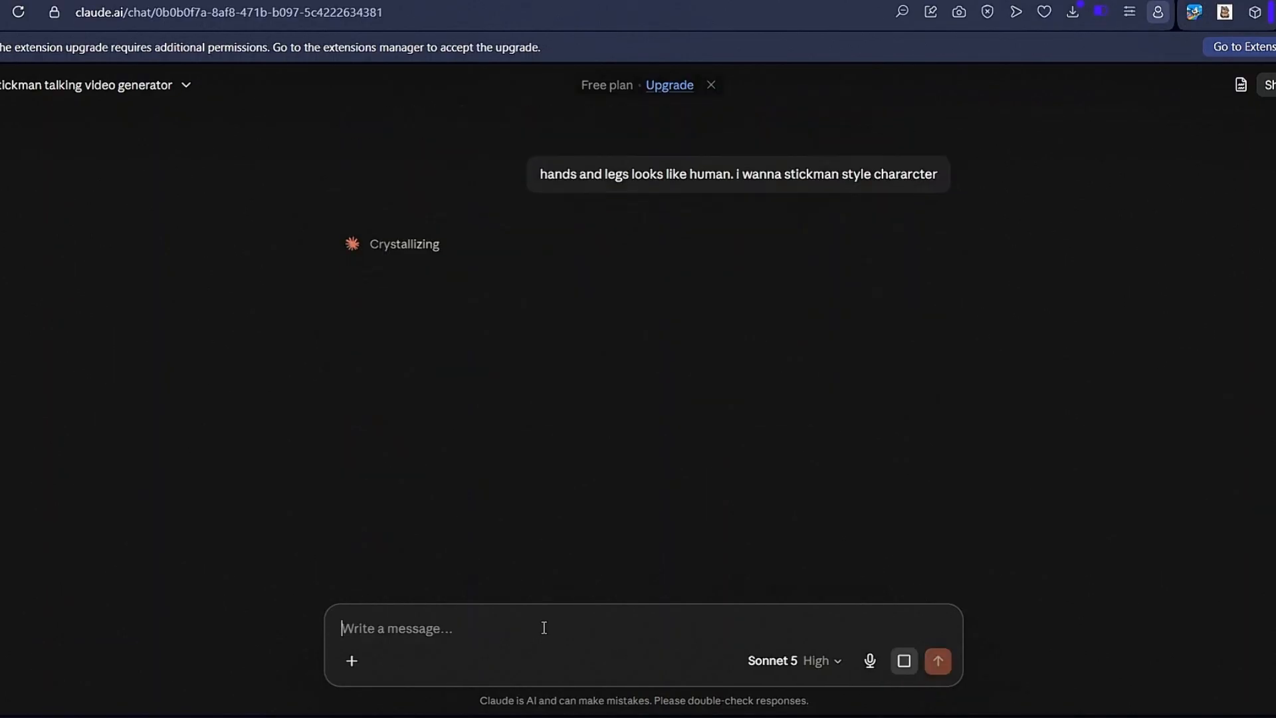
scroll(701, 354, "down", 4)
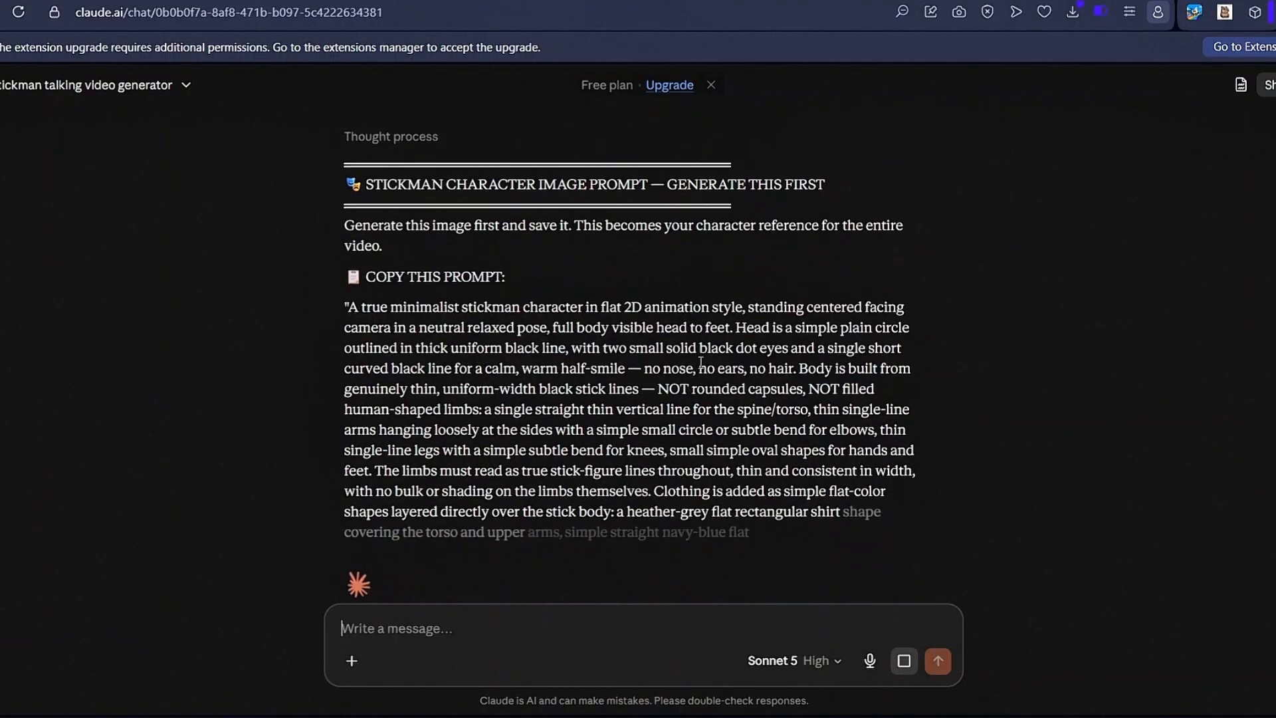
- Copy the revised stickman character prompt, paste it into Google Flow and submit it for image generation
scroll(695, 362, "up", 1)
left_click_drag(345, 226, 841, 416)
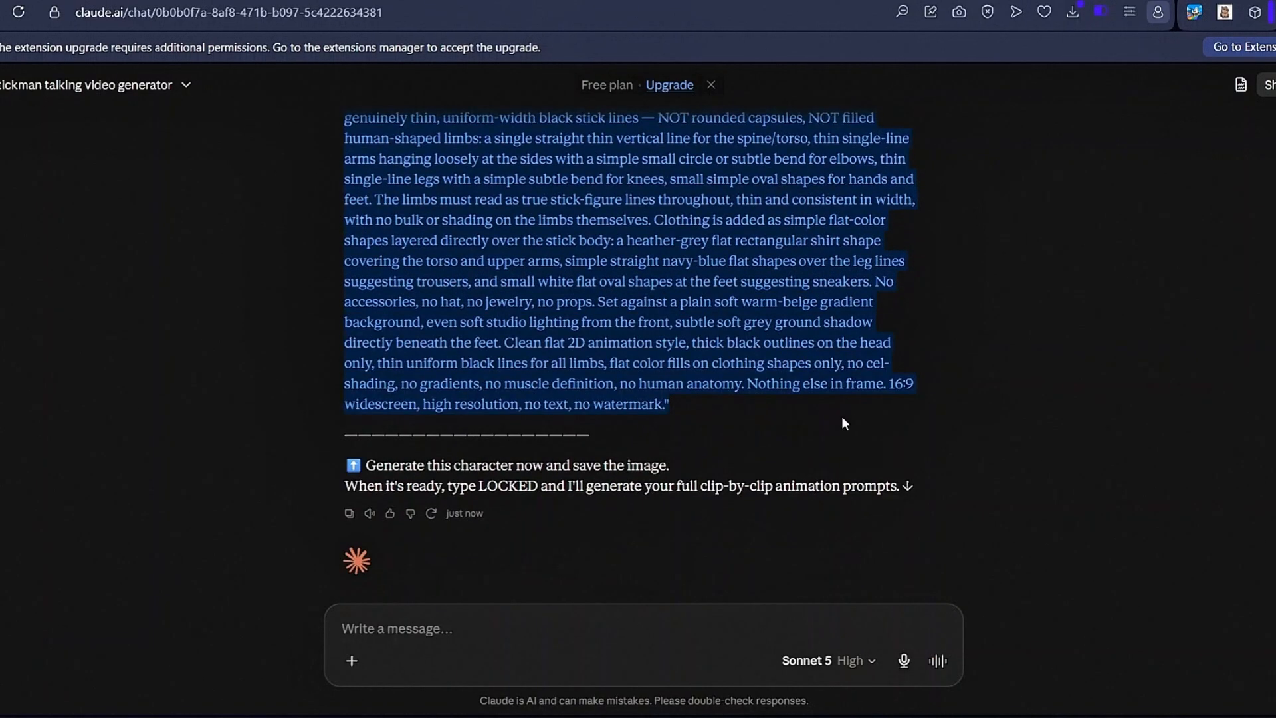
key("ctrl+c")
key("alt+Tab")
left_click(524, 649)
key("ctrl+v")
left_click(816, 677)
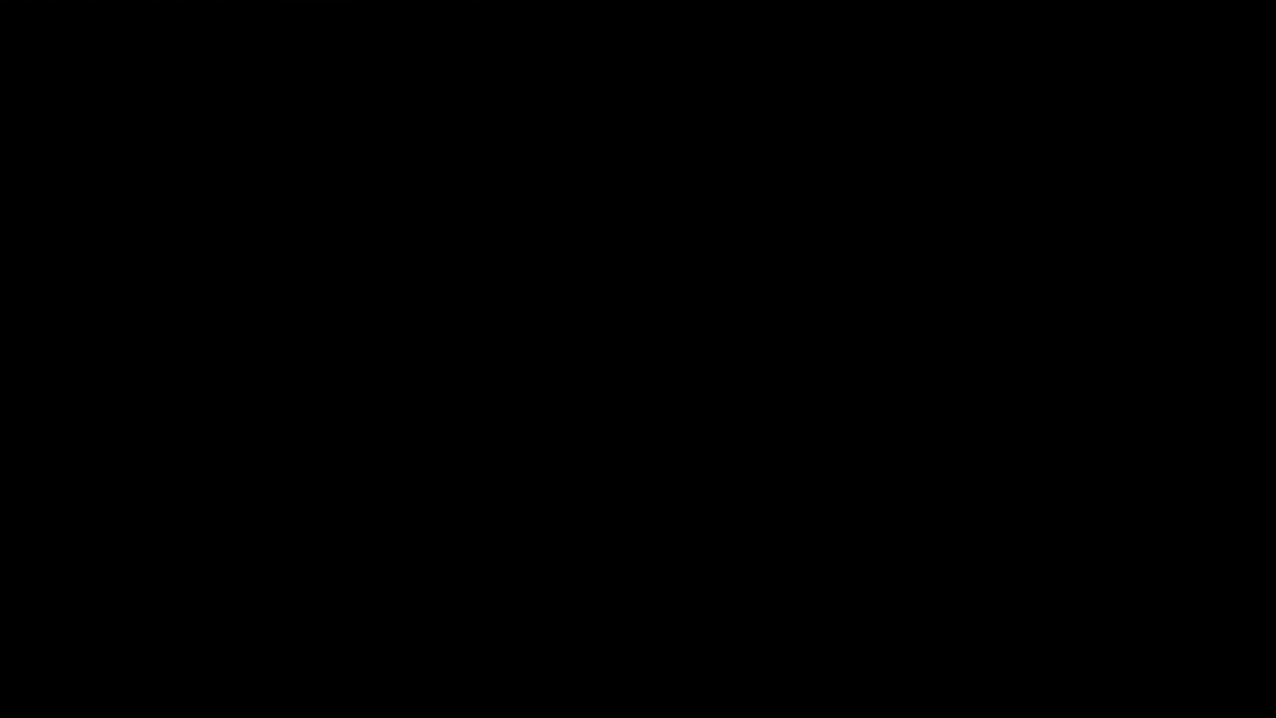
- Send "locked" to Claude to request the clip-by-clip animation prompts
type("locked")
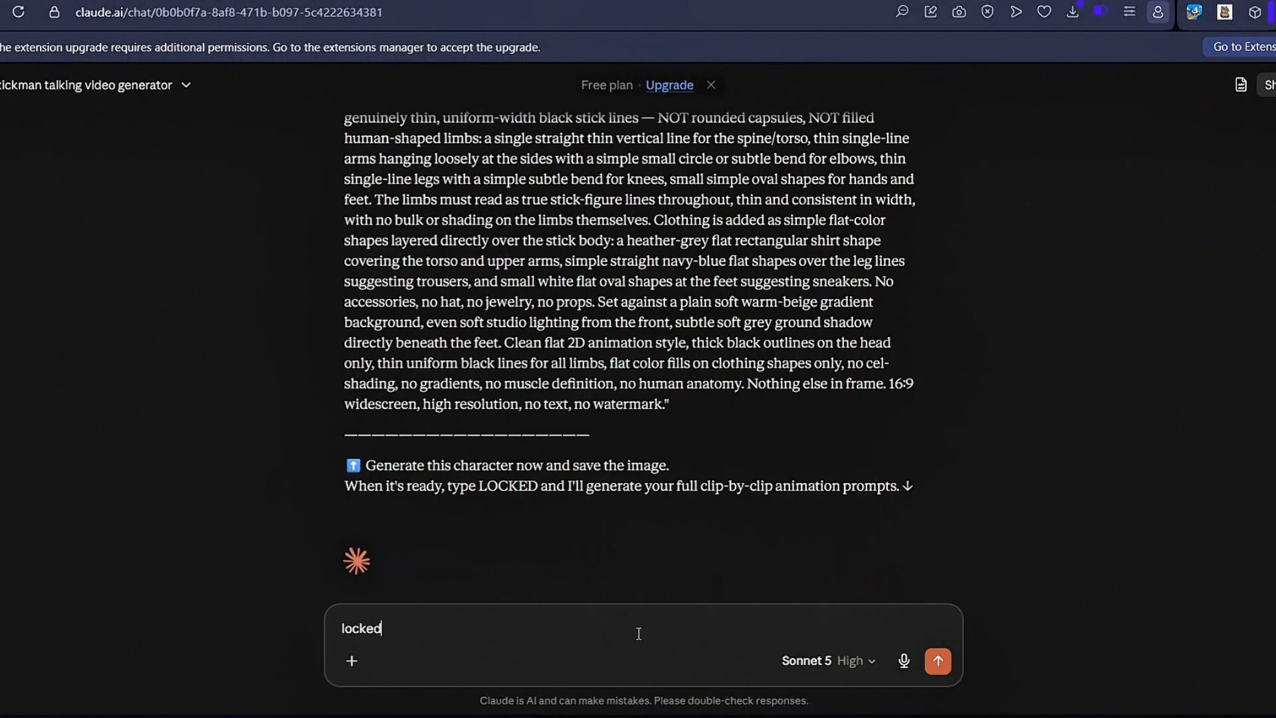
key("Return")
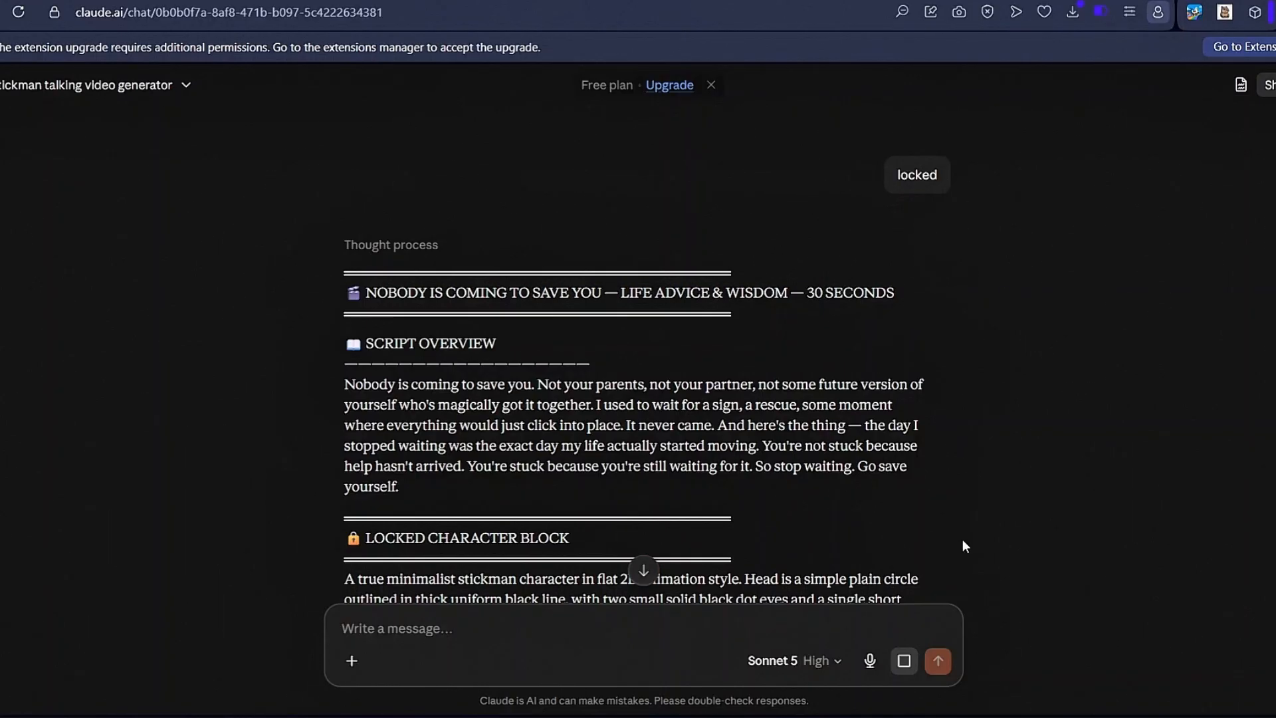
- Review the script overview, locked character block and the separate clip prompts in Claude's reply
scroll(680, 364, "down", 7)
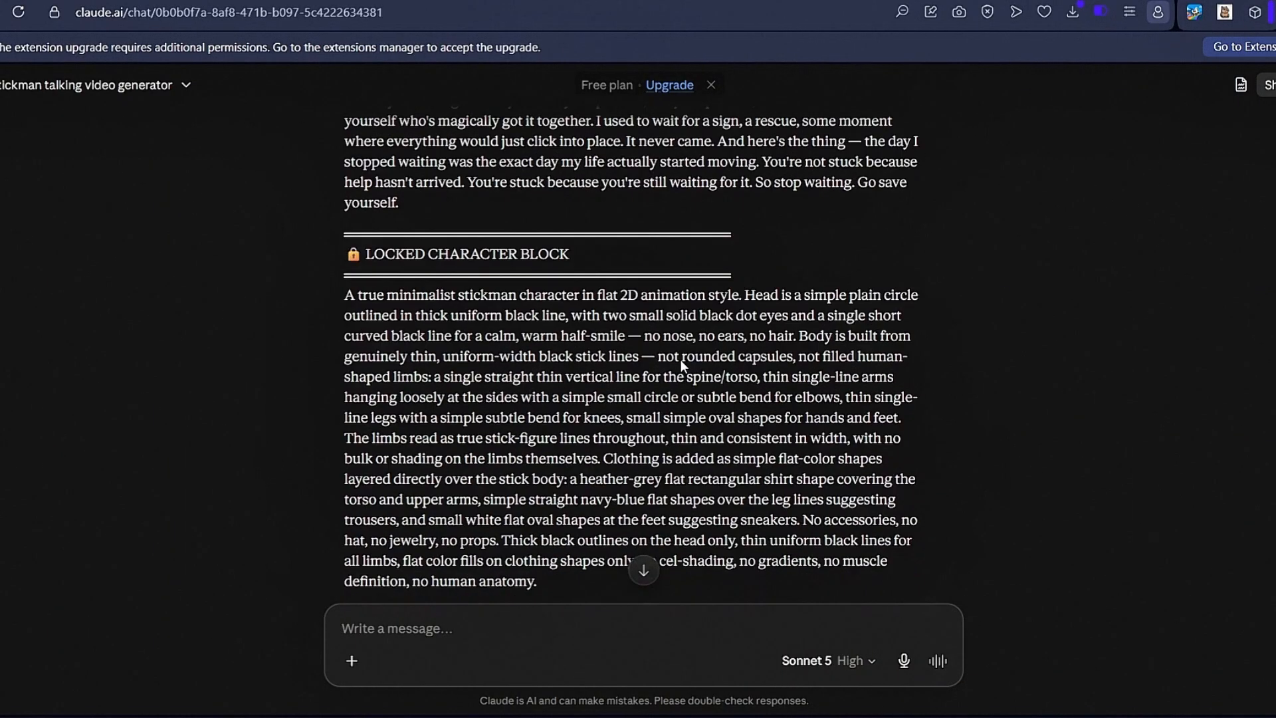
scroll(680, 363, "down", 10)
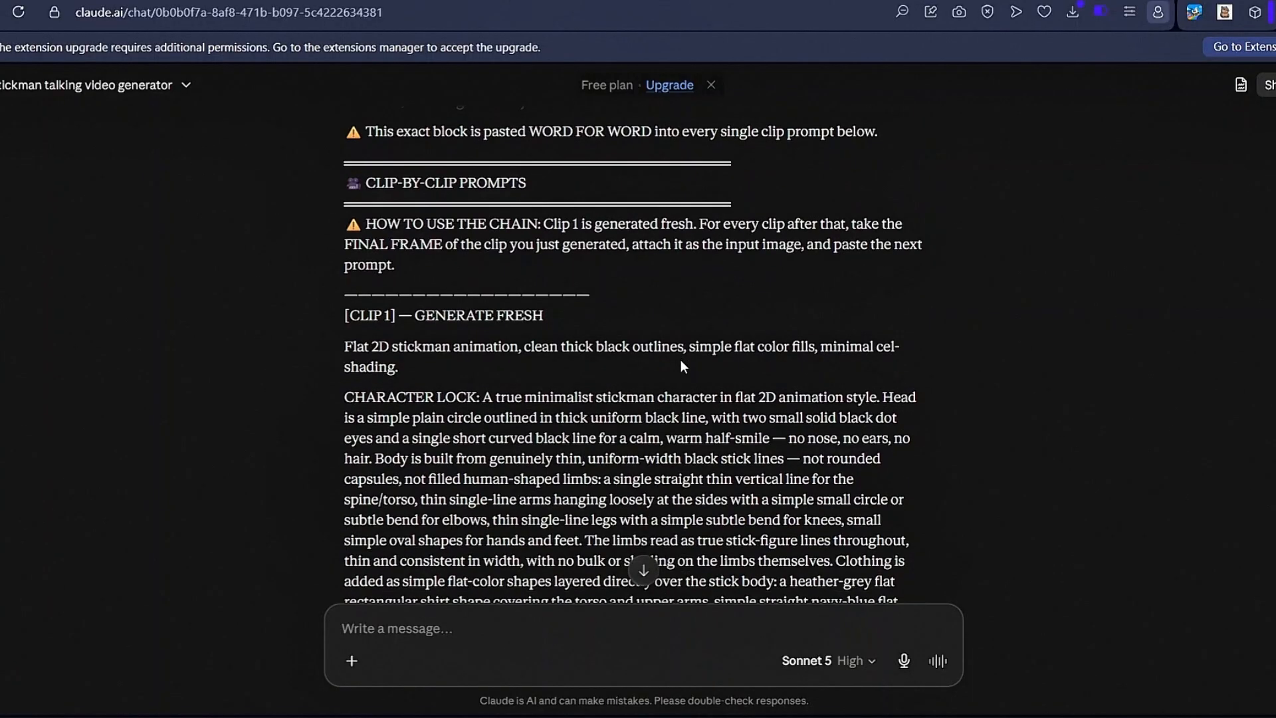
left_click_drag(340, 228, 543, 223)
scroll(336, 379, "down", 12)
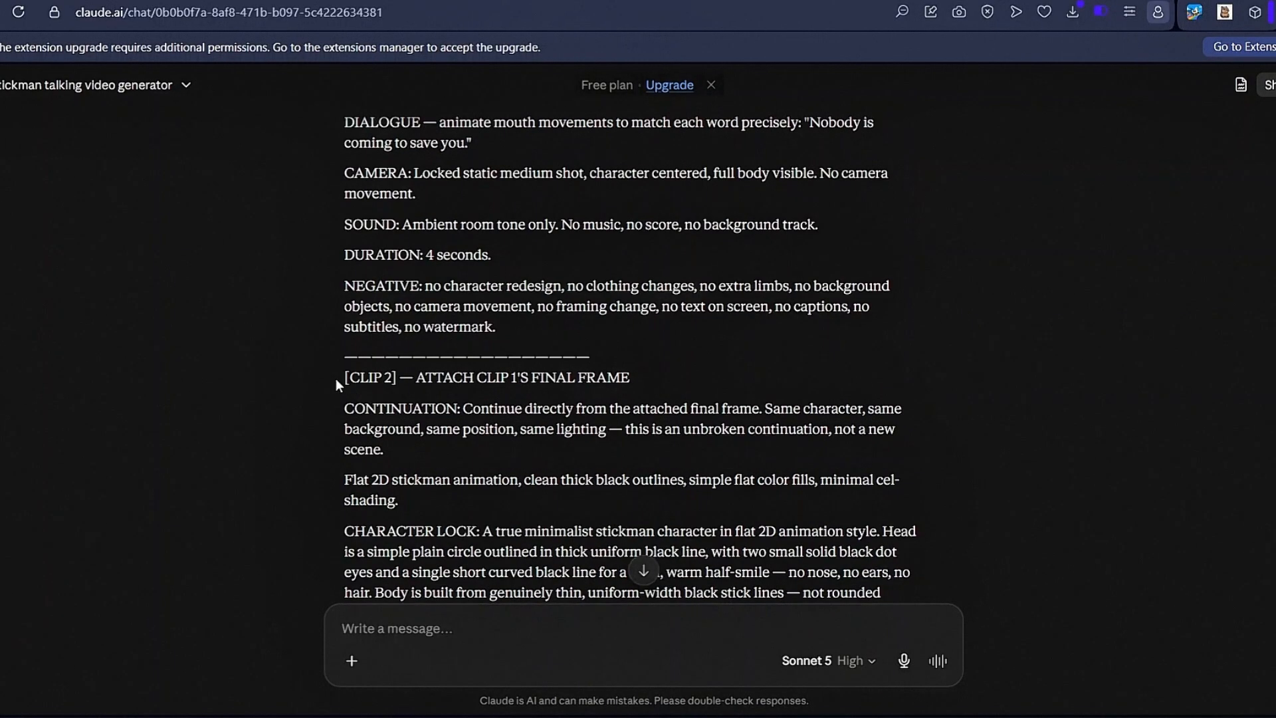
left_click_drag(336, 379, 628, 376)
scroll(340, 325, "down", 12)
left_click_drag(341, 325, 688, 322)
scroll(687, 322, "down", 20)
left_click_drag(343, 281, 736, 284)
left_click(735, 279)
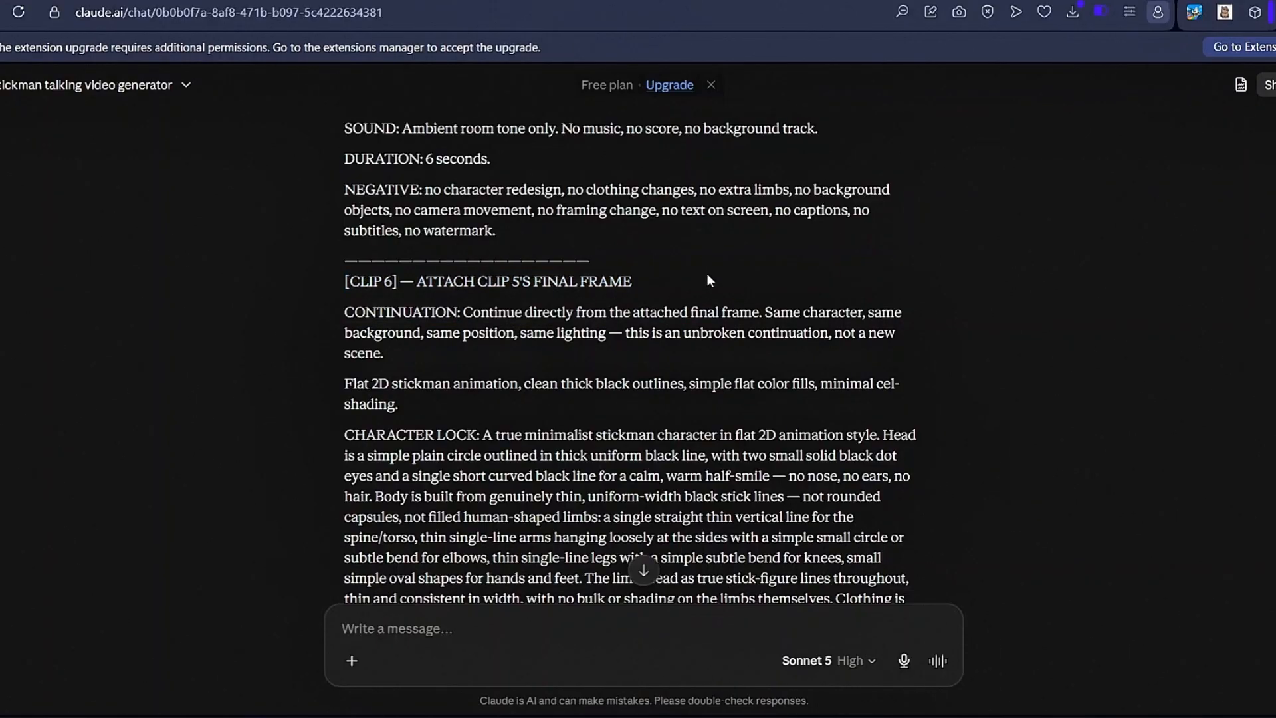
scroll(772, 386, "up", 15)
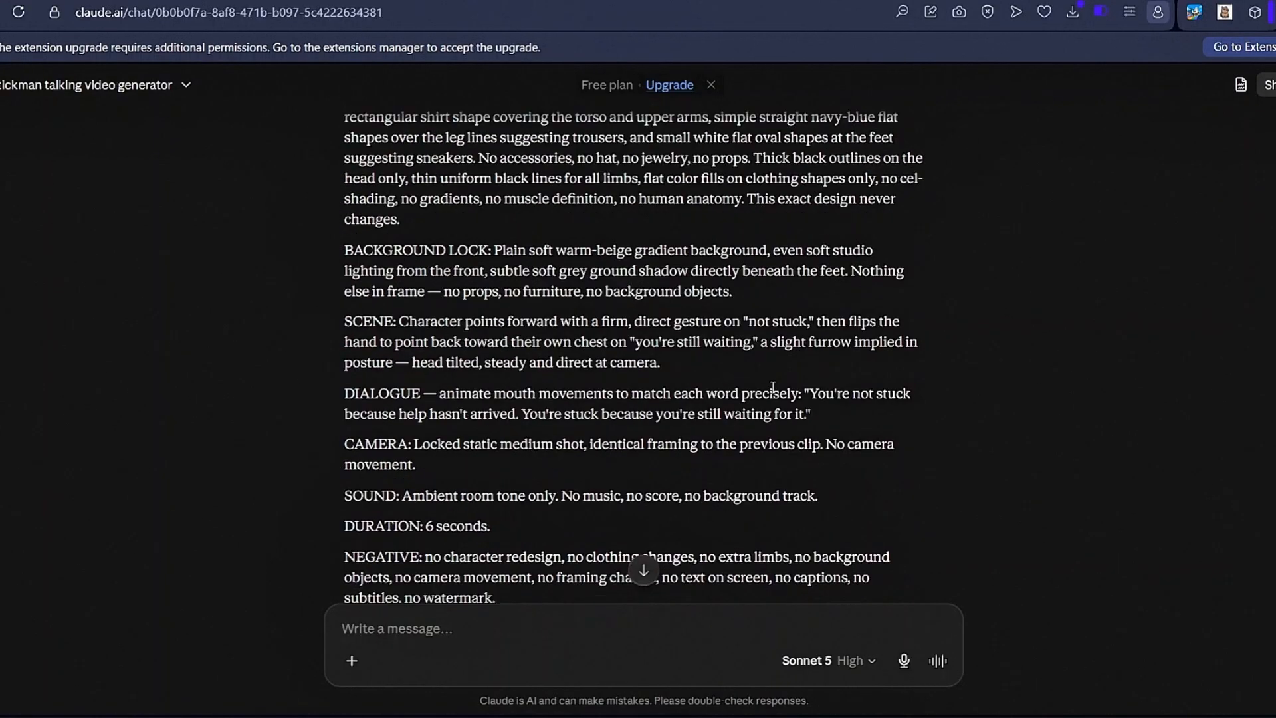
scroll(773, 387, "up", 20)
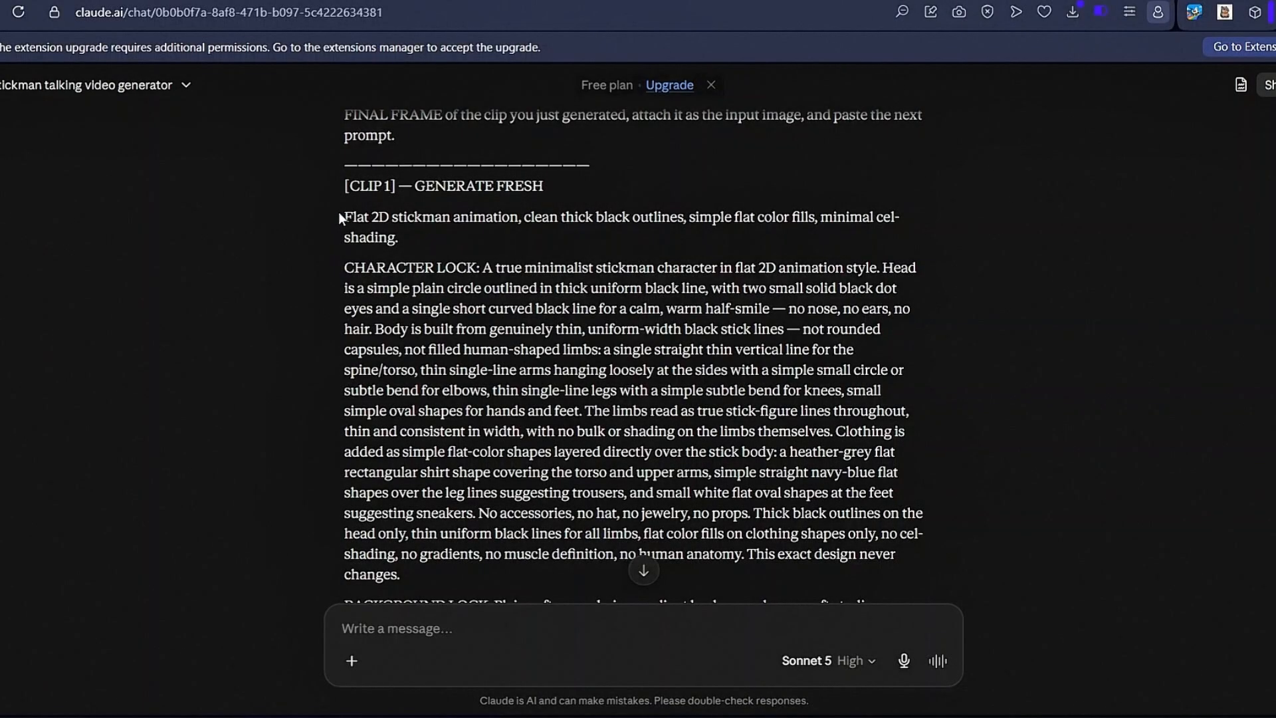
- Copy the full Clip 1 prompt, from the flat 2D animation line through its negative instructions
left_click_drag(343, 214, 712, 371)
scroll(764, 386, "down", 4)
scroll(745, 393, "down", 4)
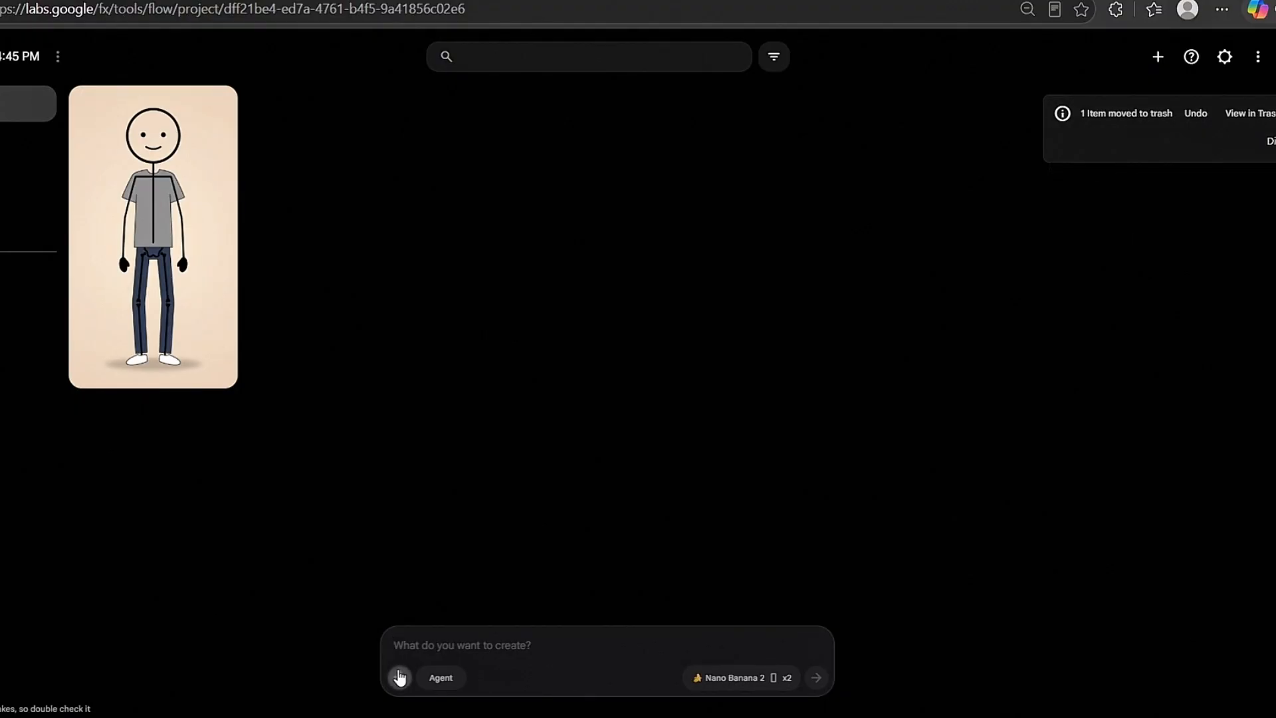
- In Google Flow, preview the Orus voice and attach it to the generation prompt
left_click(399, 677)
left_click(348, 317)
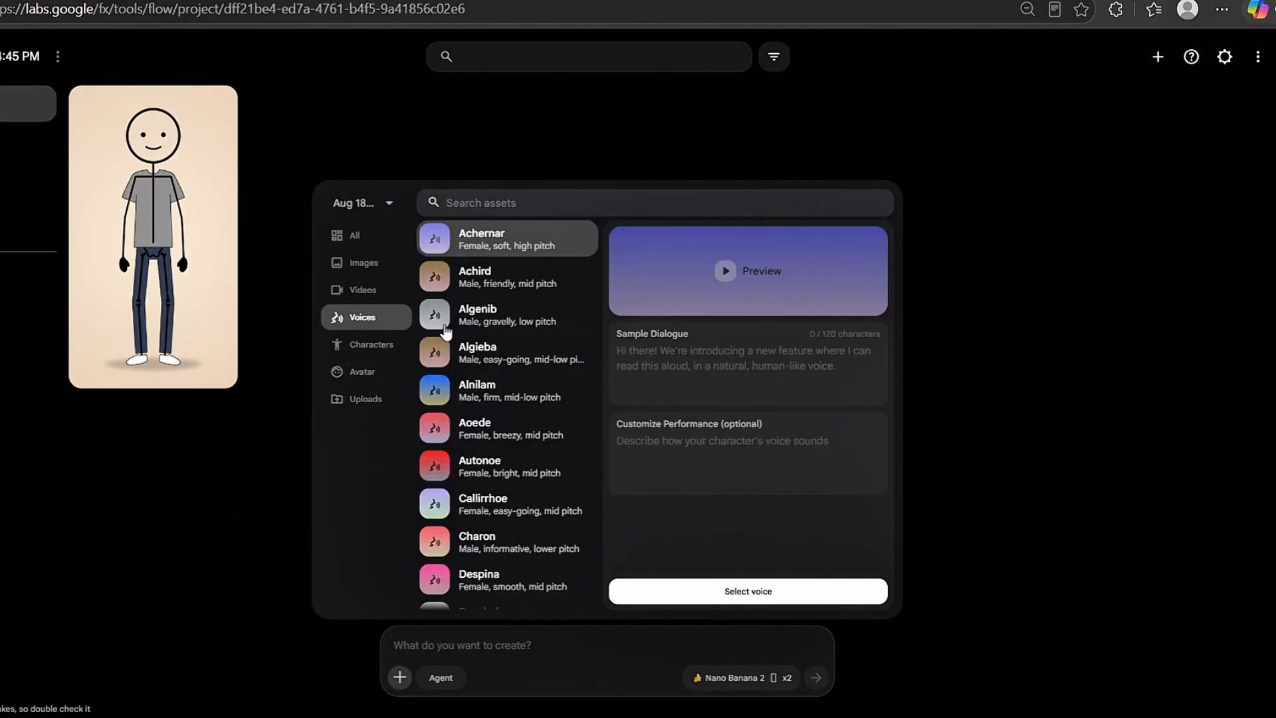
scroll(475, 336, "down", 4)
scroll(474, 336, "down", 3)
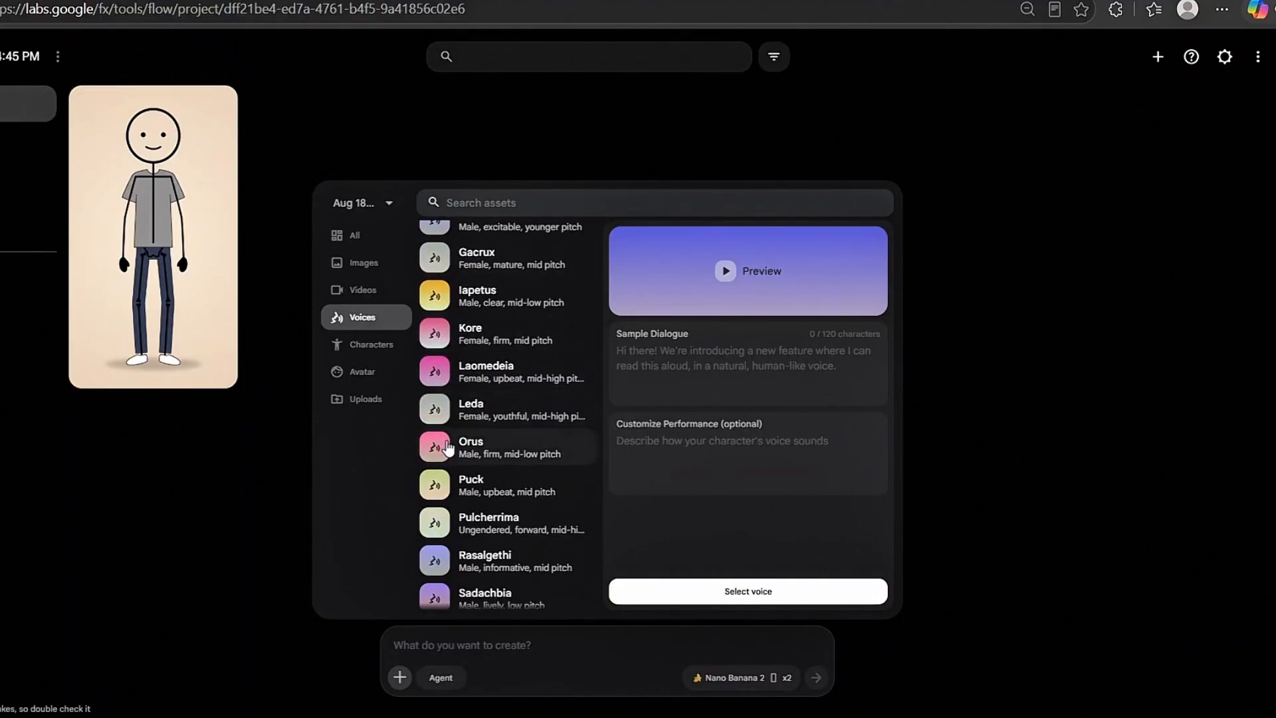
left_click(439, 454)
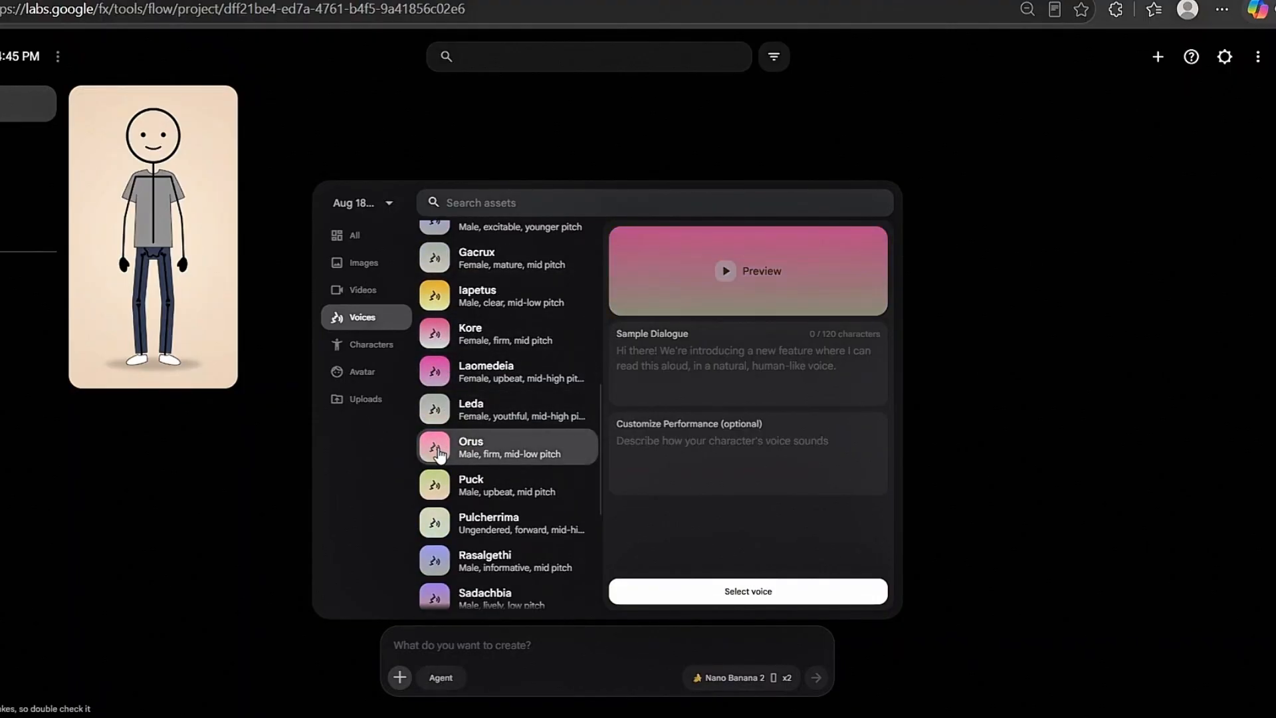
left_click(725, 273)
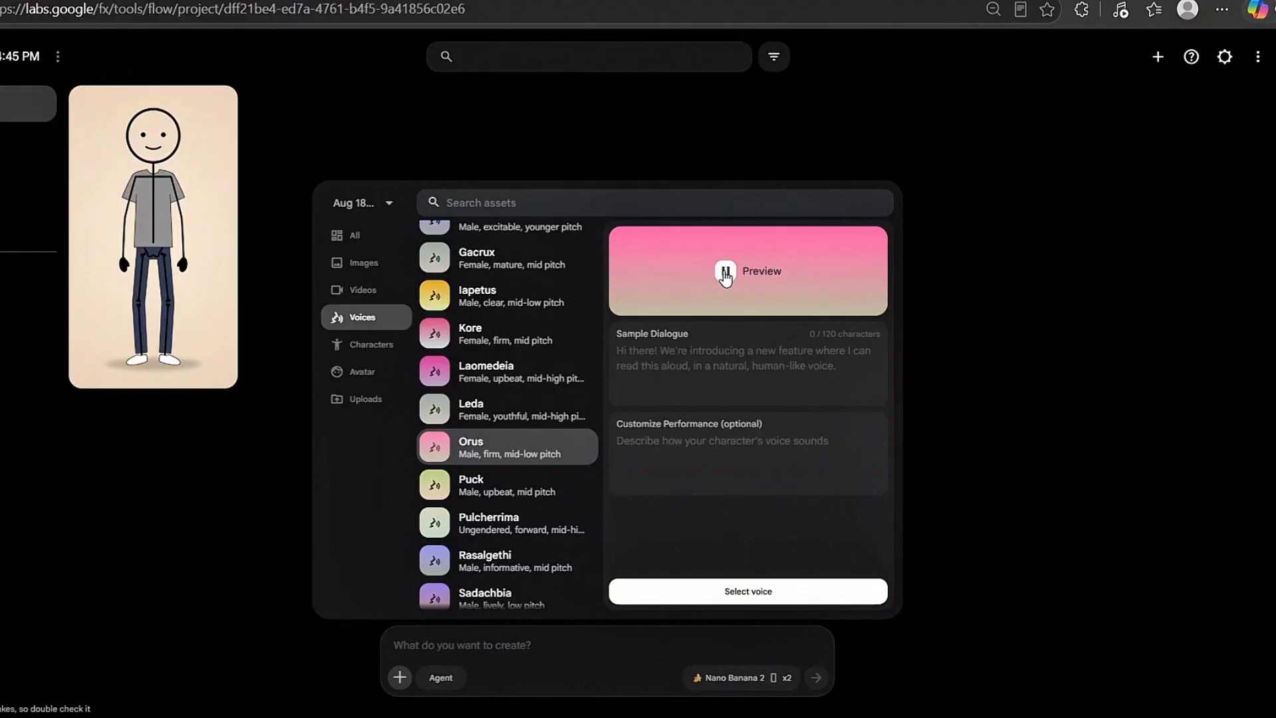
left_click(725, 278)
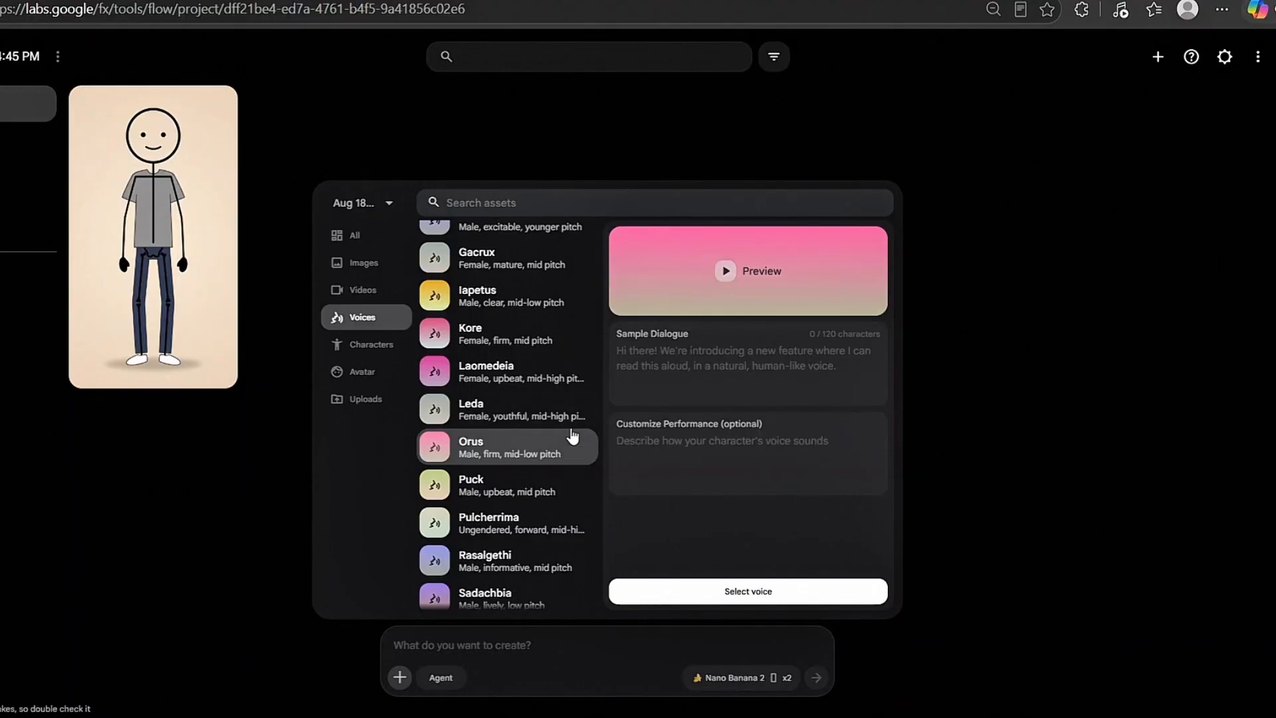
left_click(730, 591)
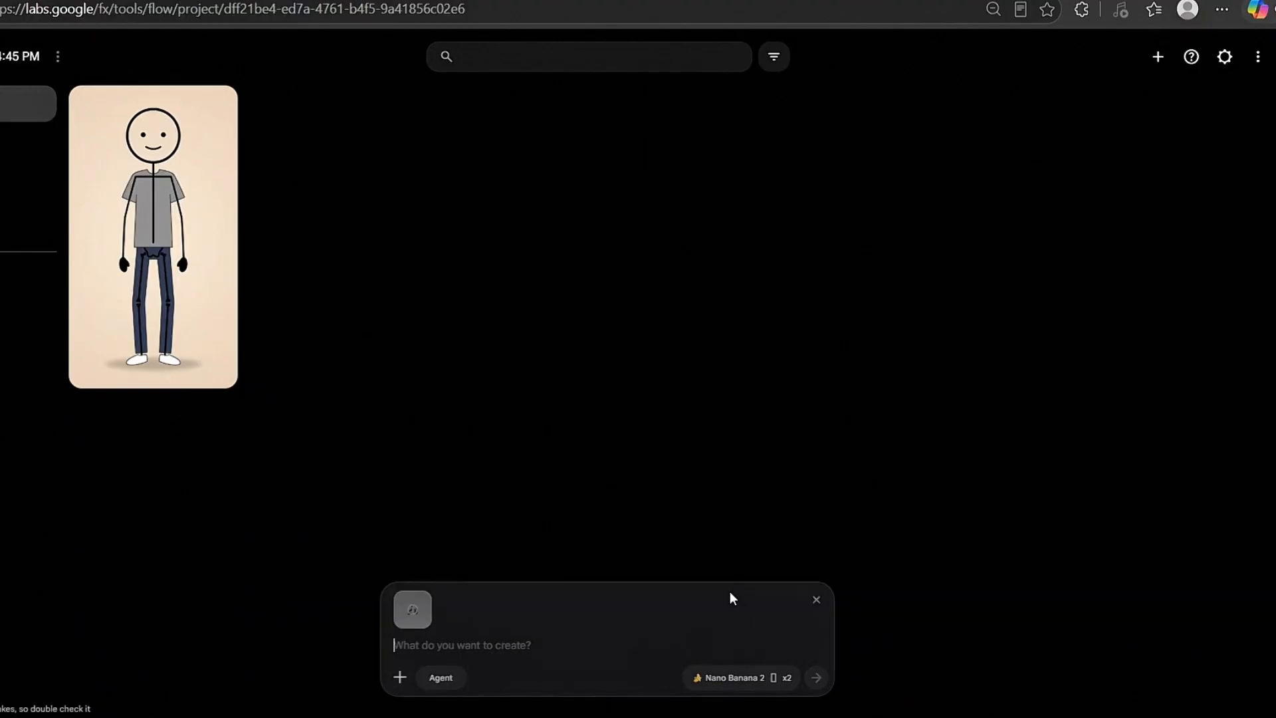
- Set Flow to video generation with the Omni Flash model, a 4s duration and x1 output
left_click(731, 681)
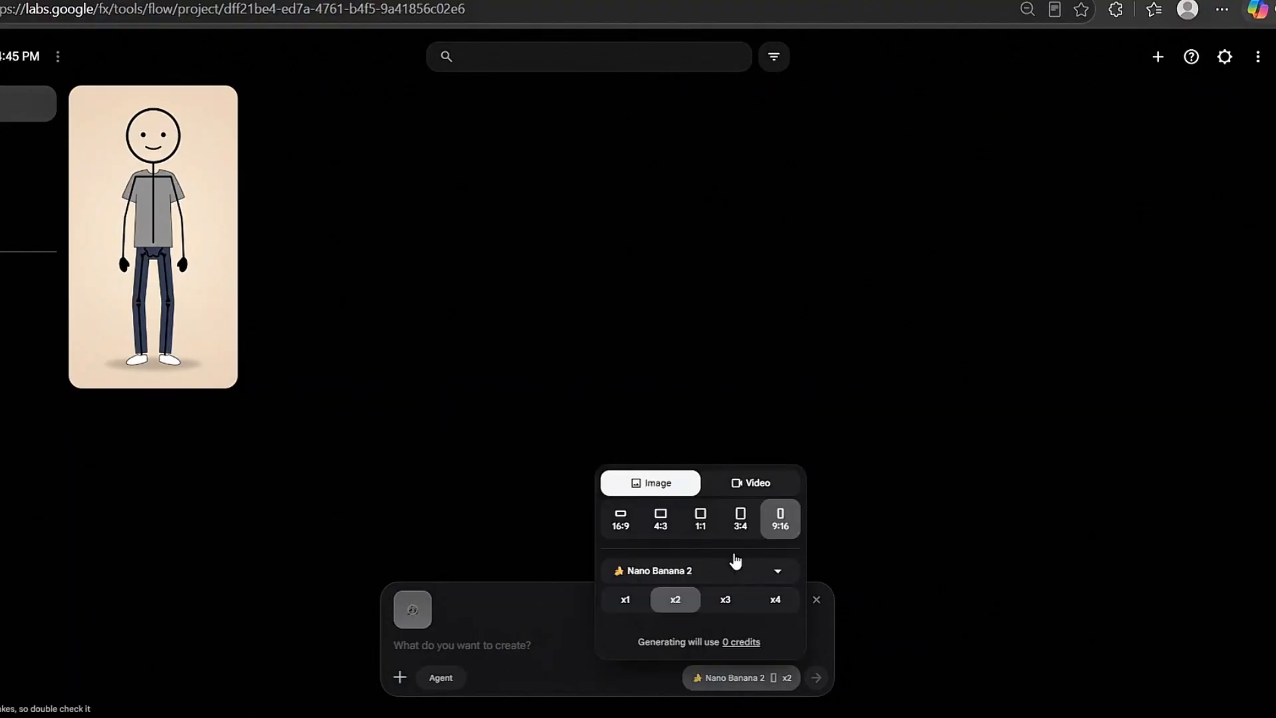
left_click(742, 495)
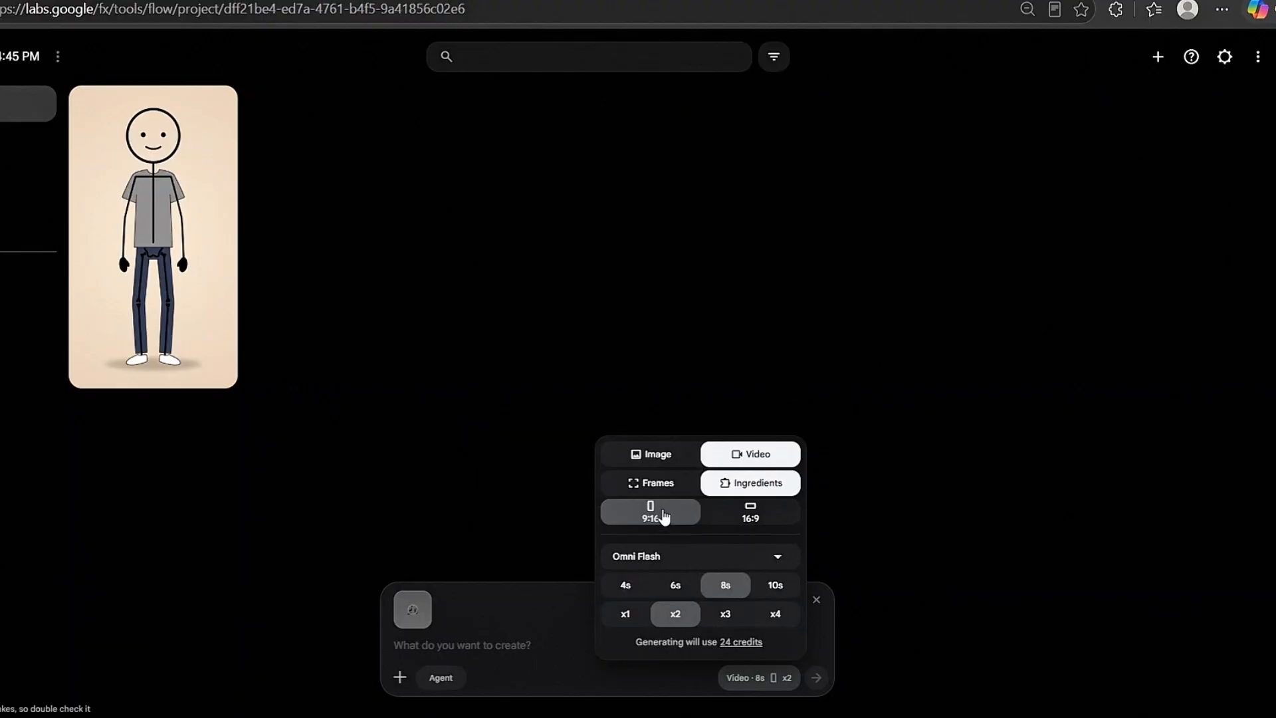
left_click(661, 554)
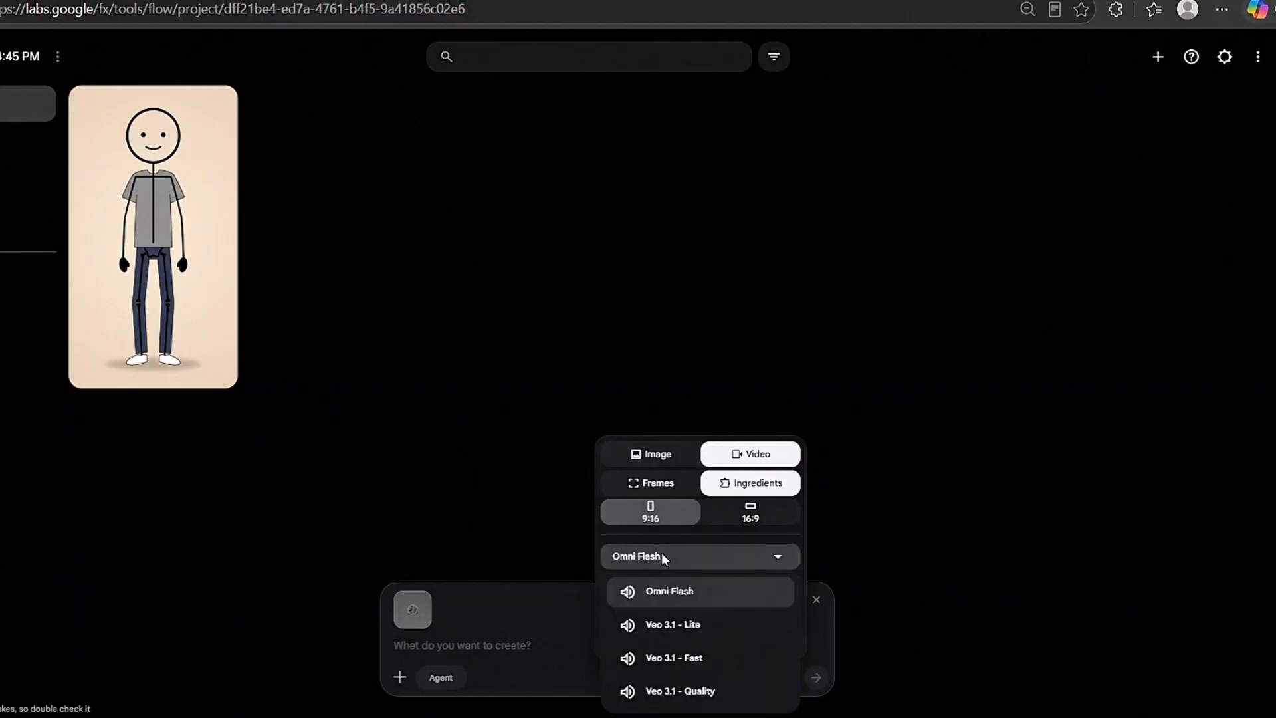
left_click(651, 602)
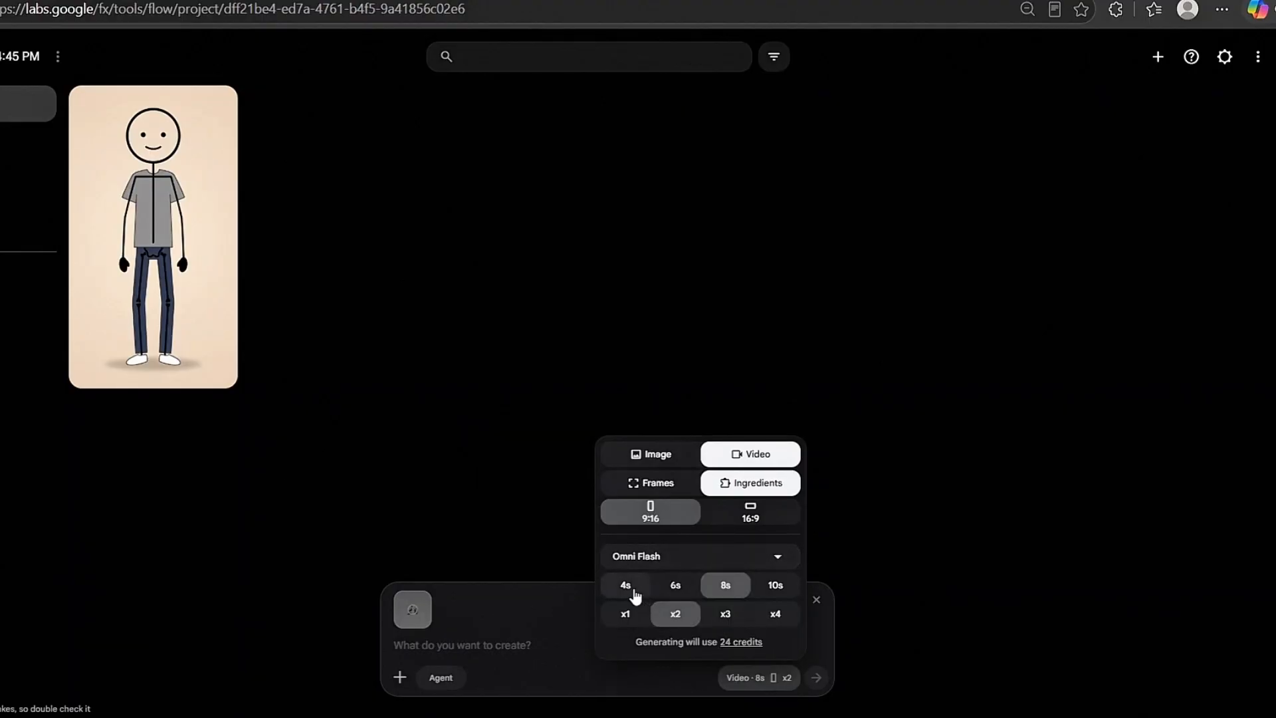
left_click(630, 618)
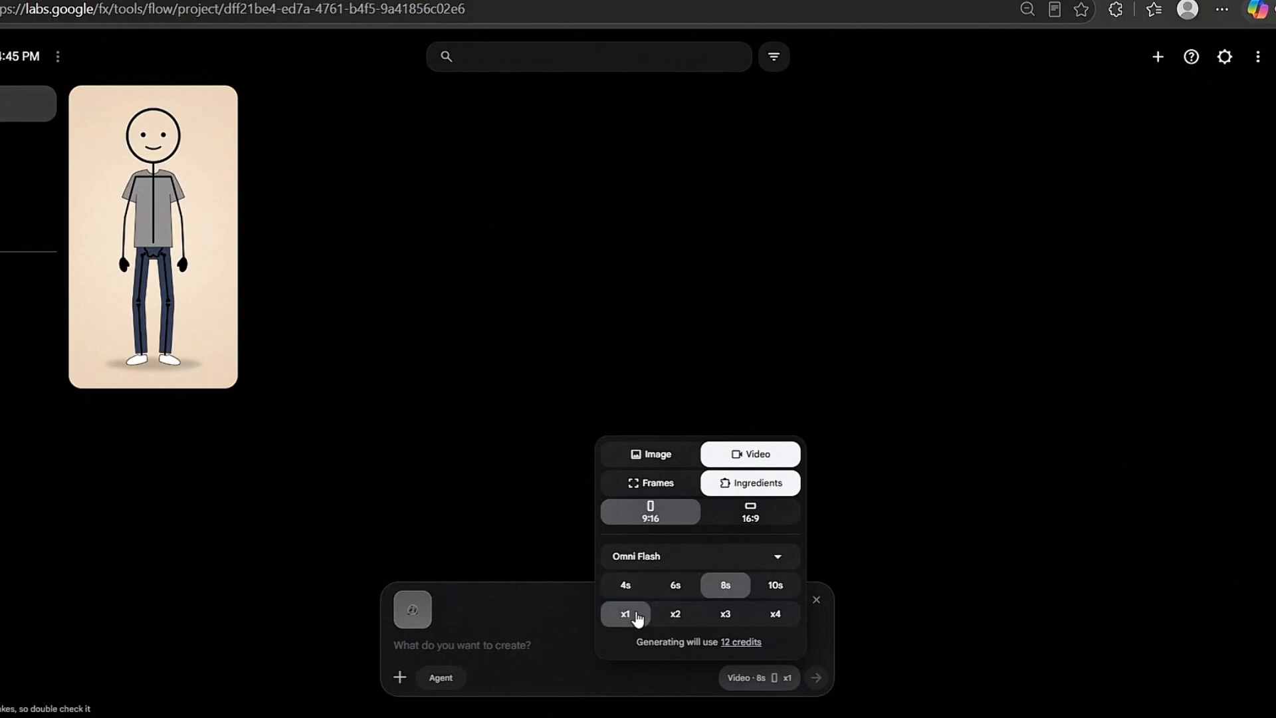
left_click(634, 589)
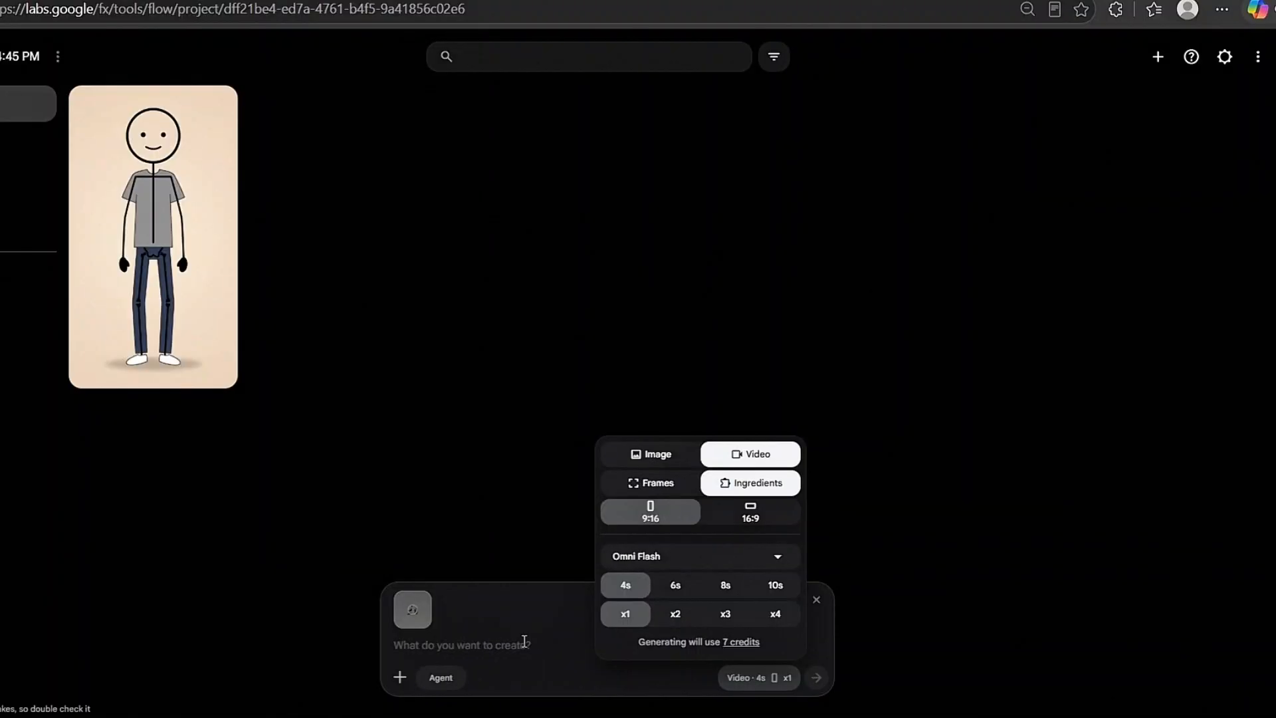
- Add the stickman image as an ingredient, paste the Clip 1 prompt and submit it for video generation
left_click(523, 640)
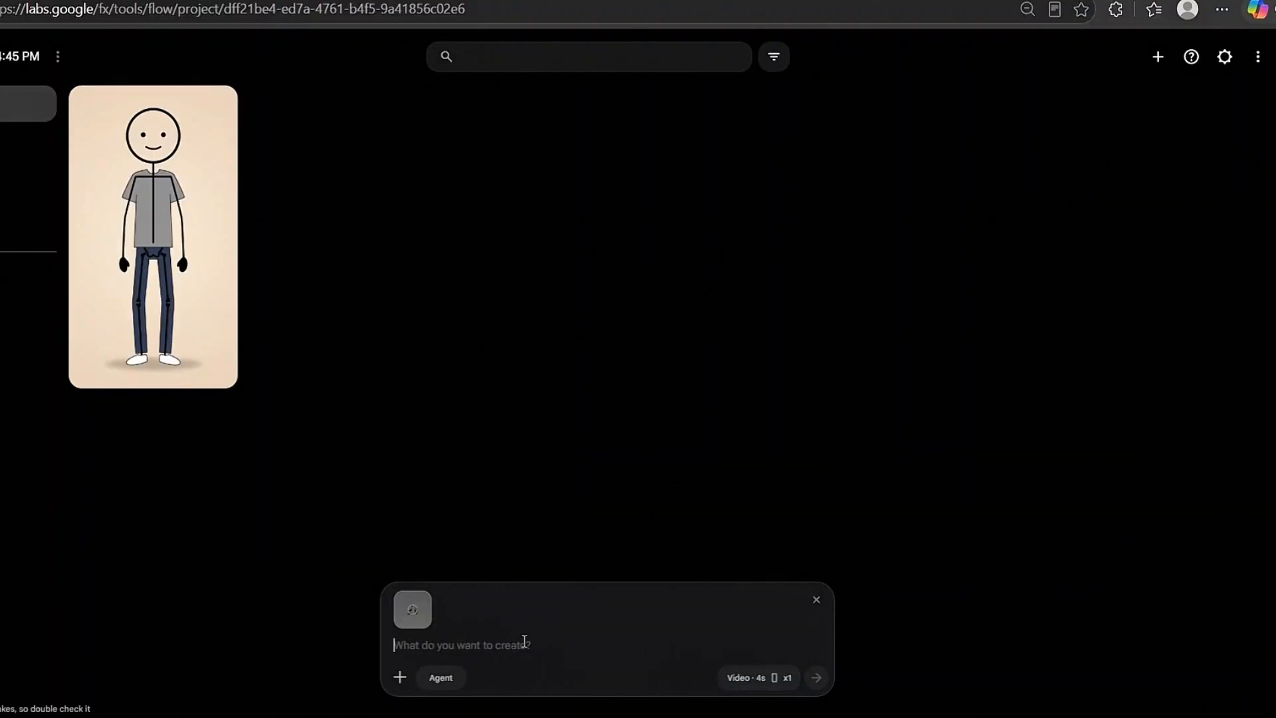
mouse_move(135, 244)
left_click_drag(139, 247, 497, 648)
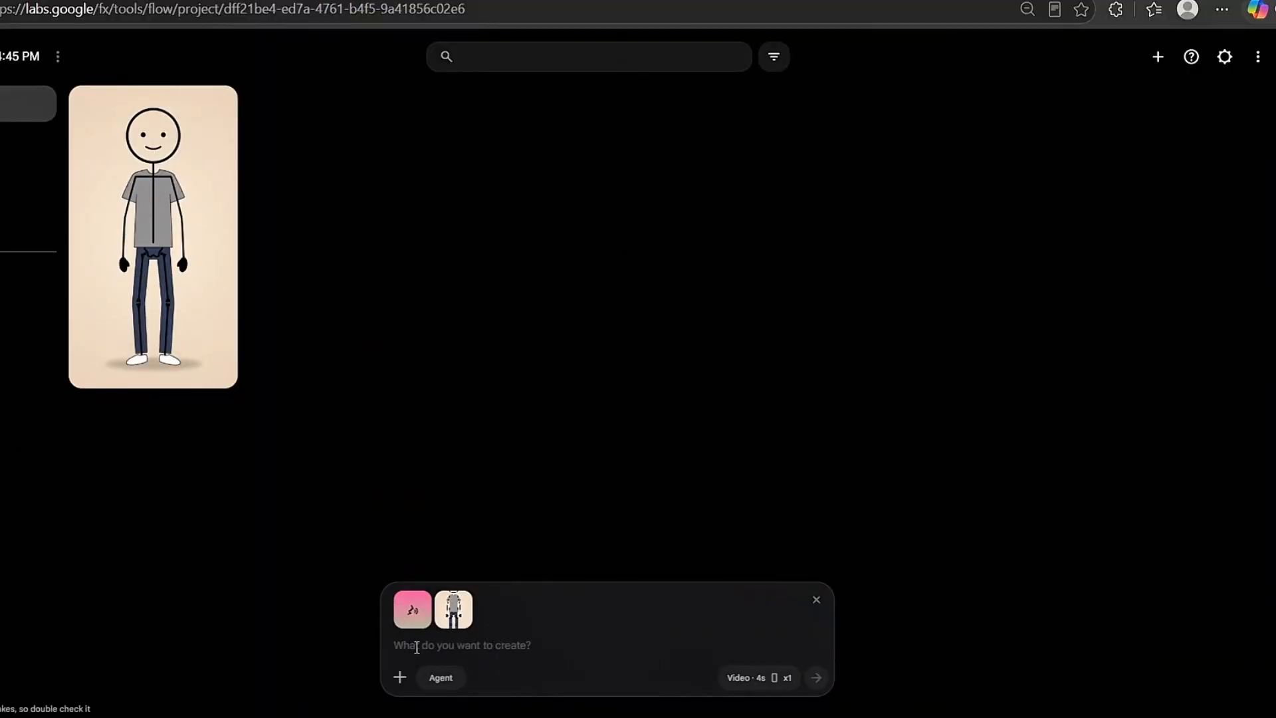
type("SCENE: Character stands centered, weight settled, and leans in slightly toward camera with a small, sharp forward tilt of the head as if delivering a blunt truth. One arm lifts slightly with a small emphatic gesture on the key word.  DIALOGUE — animate mouth movements to match each word precisely: \"Nobody is coming to save you.\"  CAMERA: Locked static medium shot, character centered, full body visible. No camera movement.  SOUND: Ambient room tone only. No music, no score, no background track.  DURATION: 4 seconds.  NEGATIVE: no character redesign, no clothing changes, no extra limbs, no background objects, no camera movement, no framing change, no text on screen, no captions, no subtitles, no watermark.")
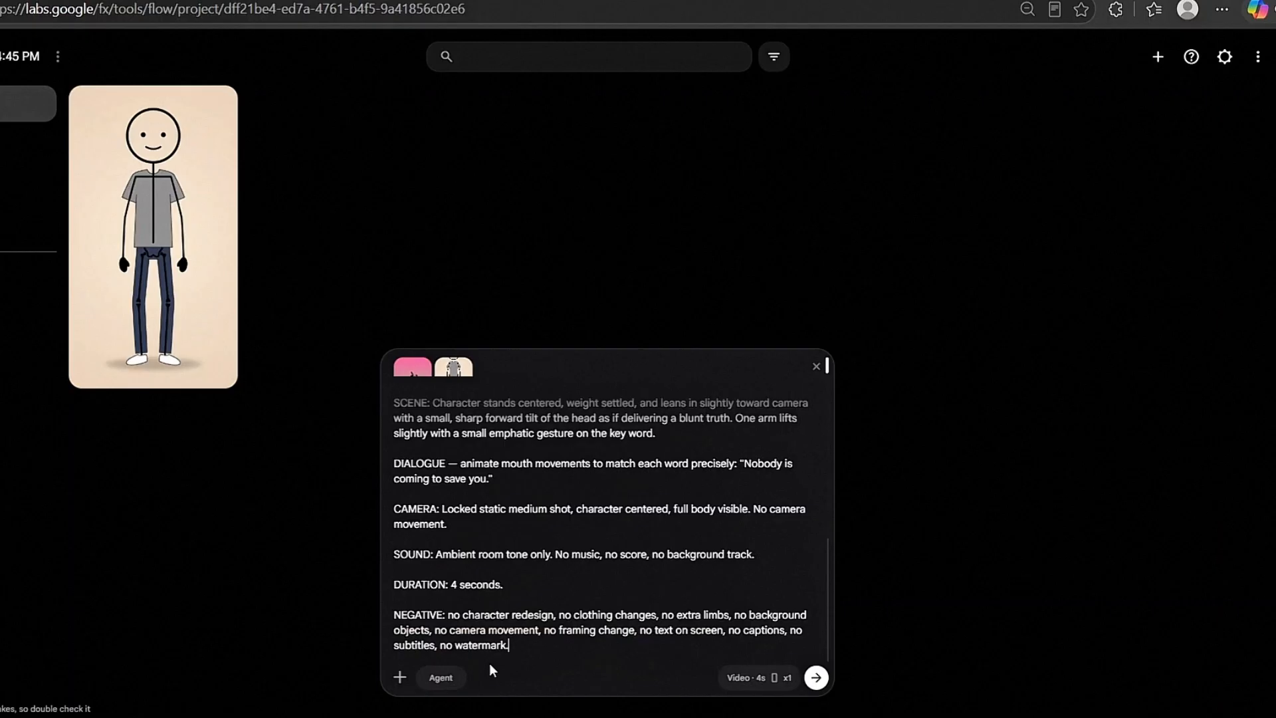
left_click(817, 678)
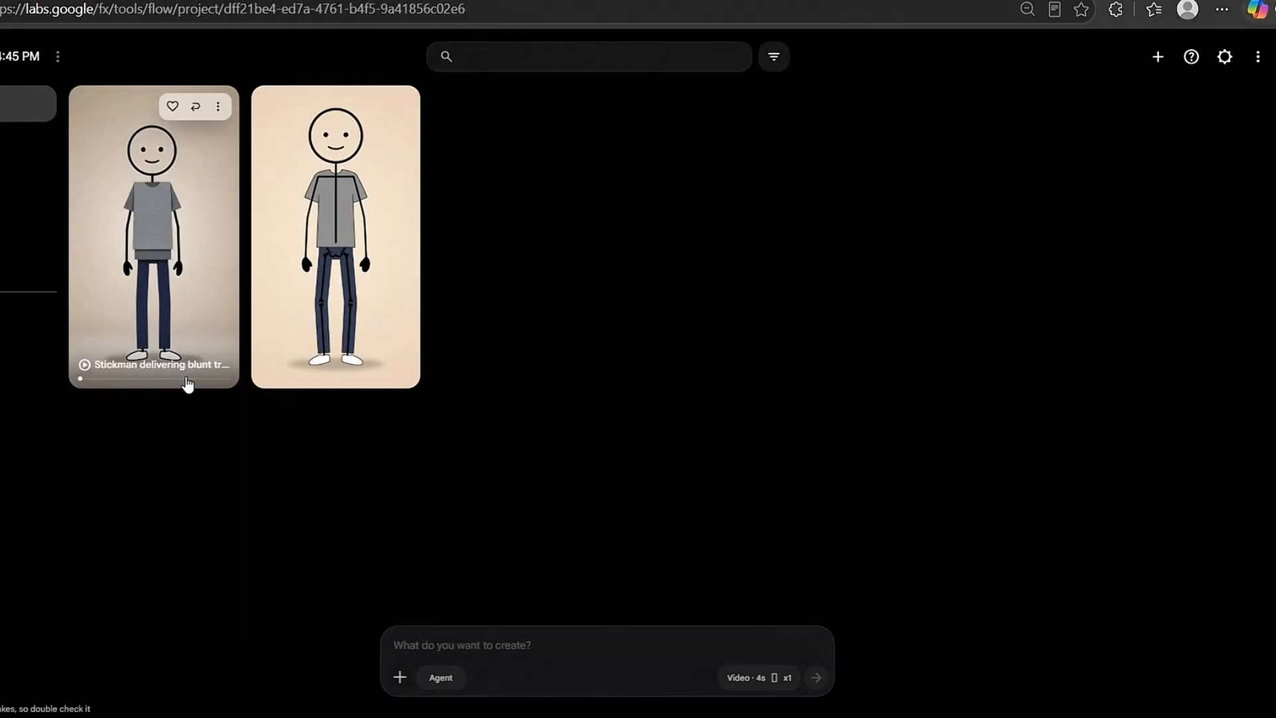
- Play the generated Clip 1 video to its end, save the final frame as an image and return to the project
left_click(127, 265)
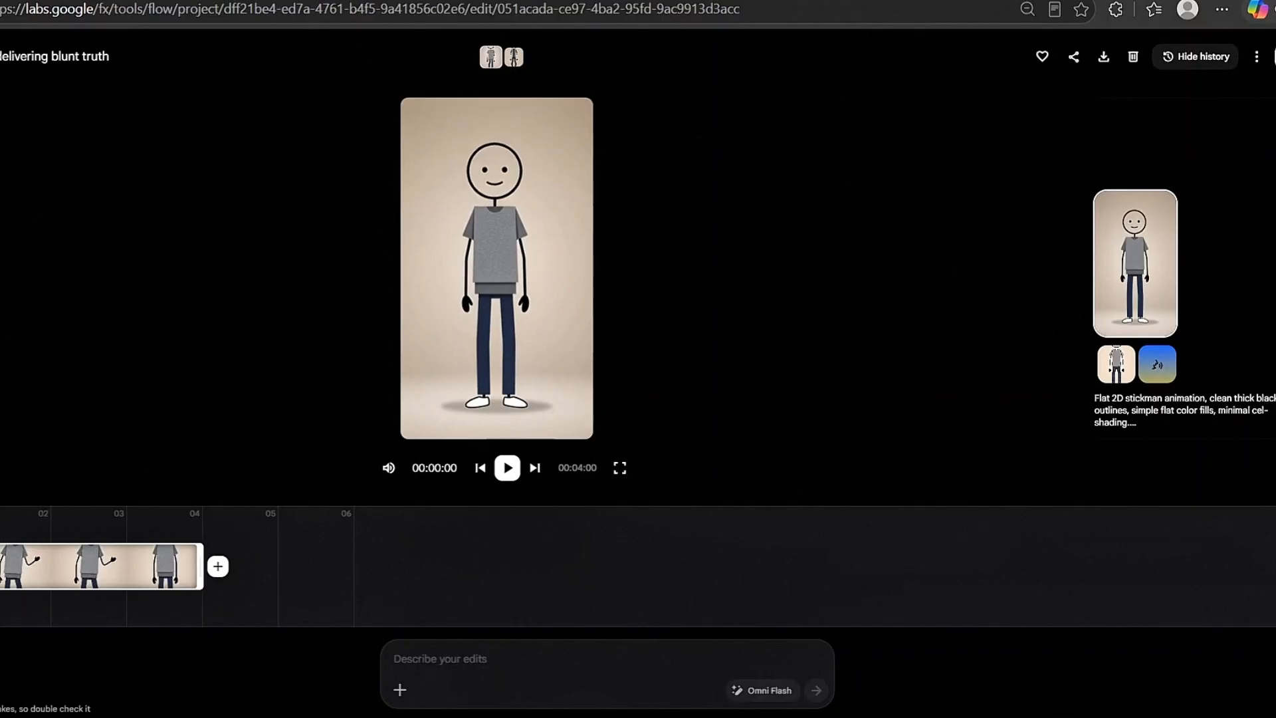
left_click(509, 476)
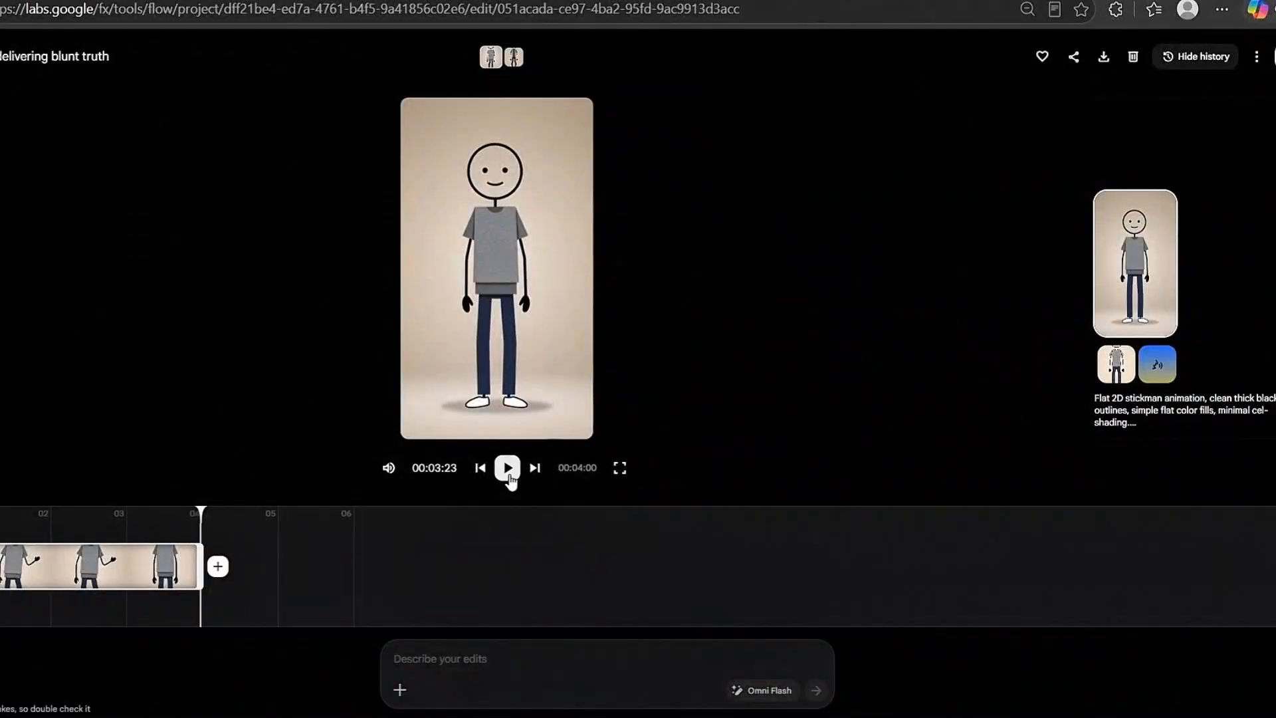
mouse_move(494, 426)
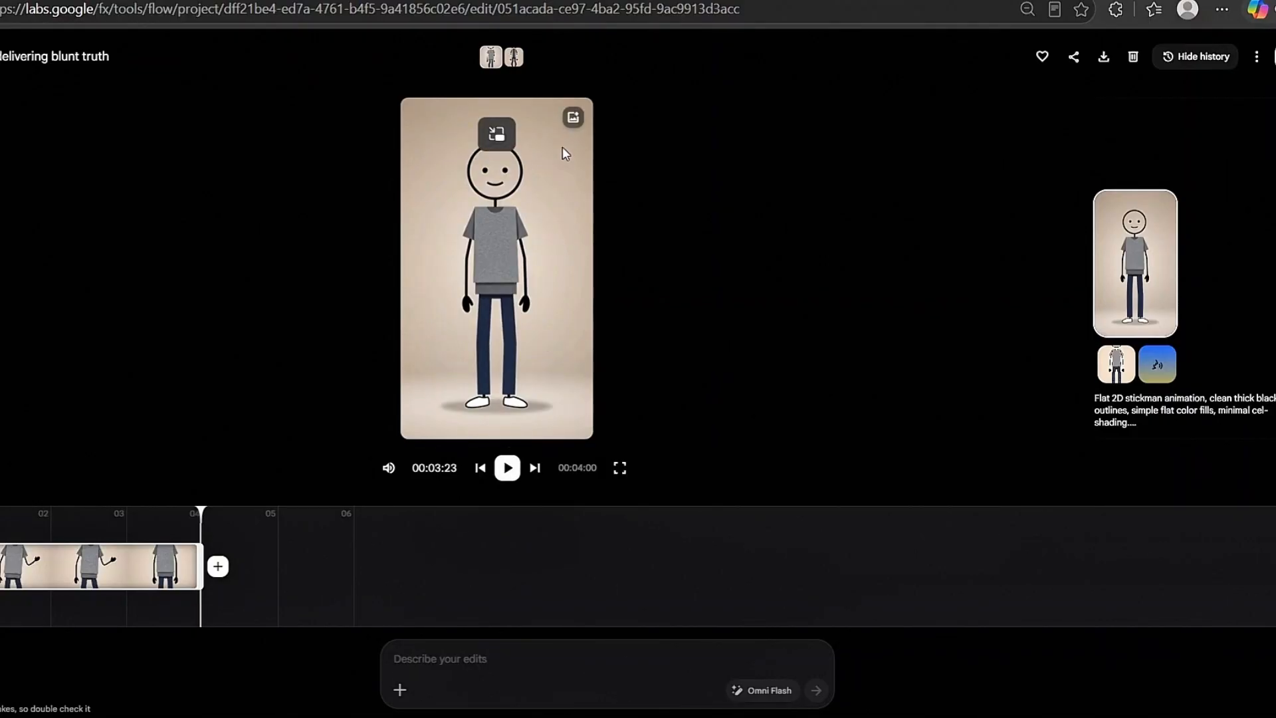
left_click(572, 119)
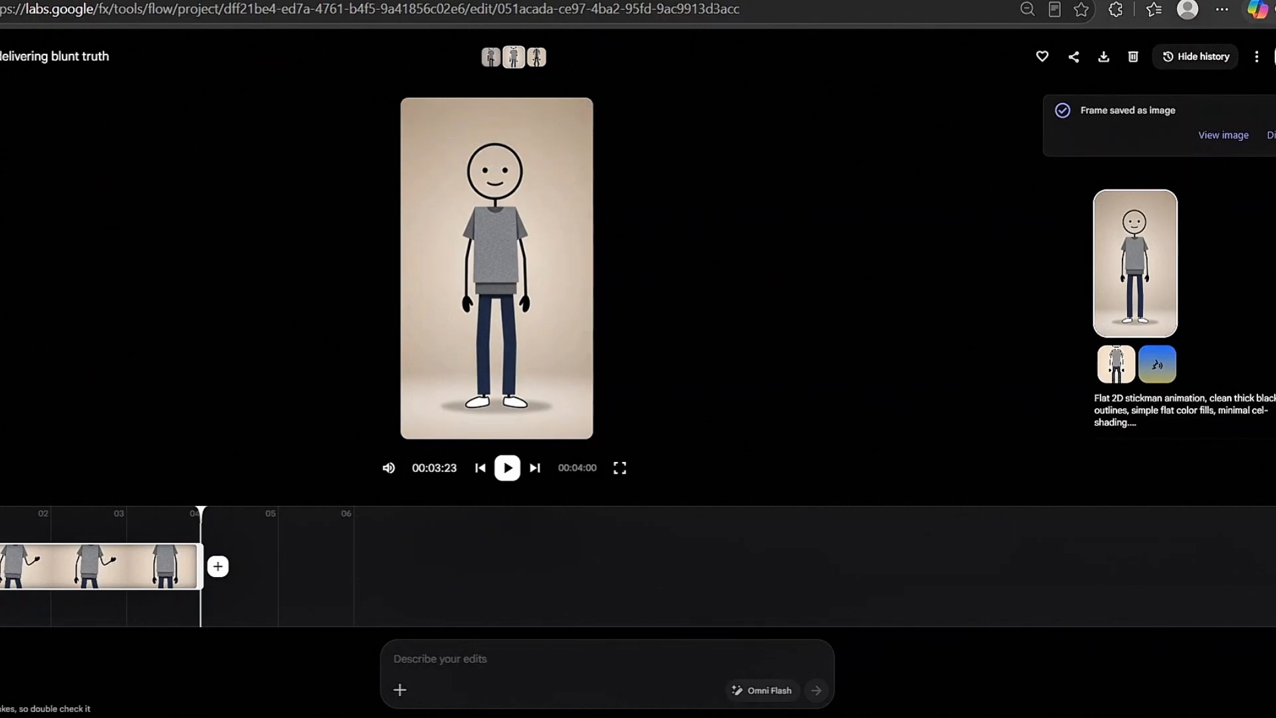
left_click(0, 56)
mouse_move(212, 187)
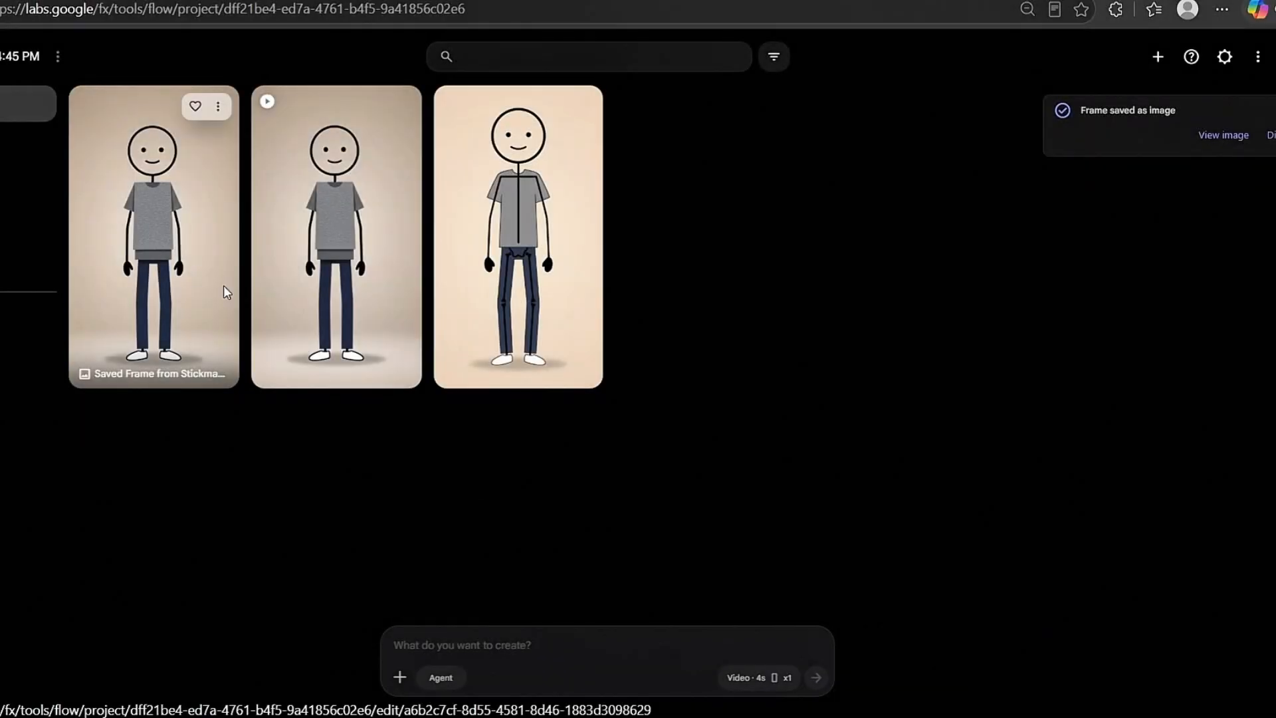
- Add the saved final frame of Clip 1 to the generation prompt and attach the Orus voice
left_click_drag(223, 285, 500, 674)
left_click(404, 678)
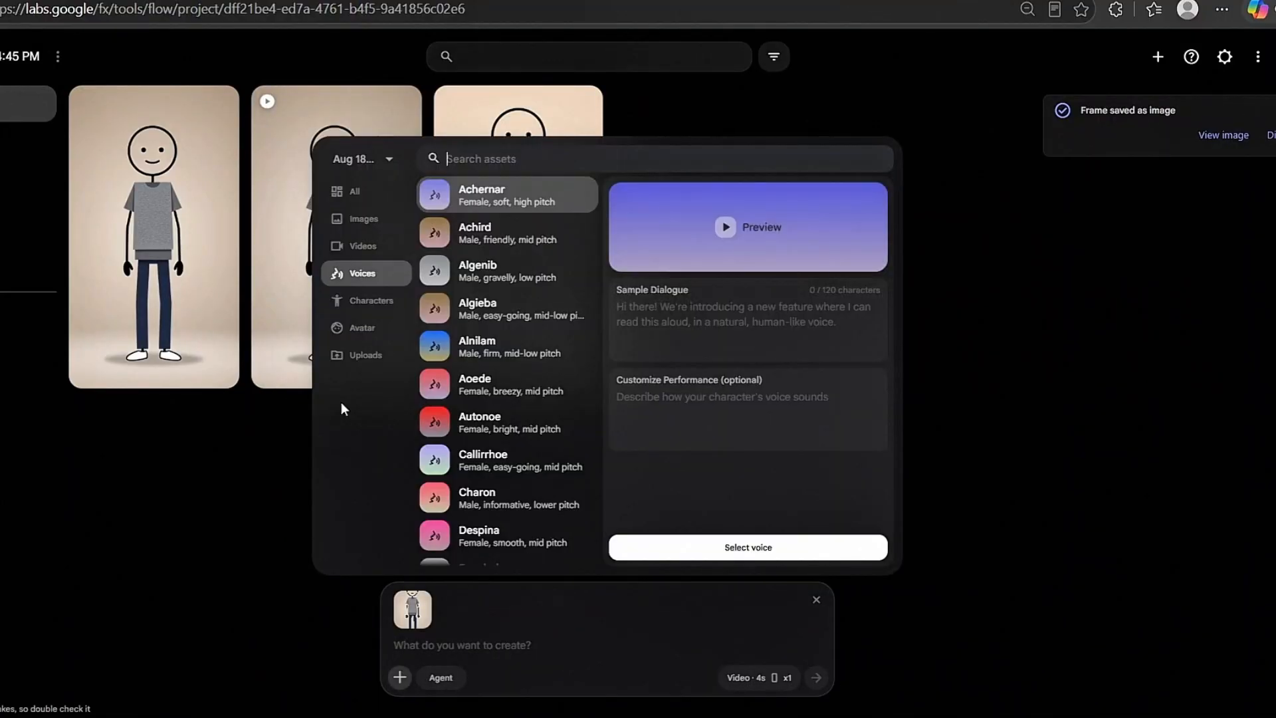
scroll(489, 399, "down", 6)
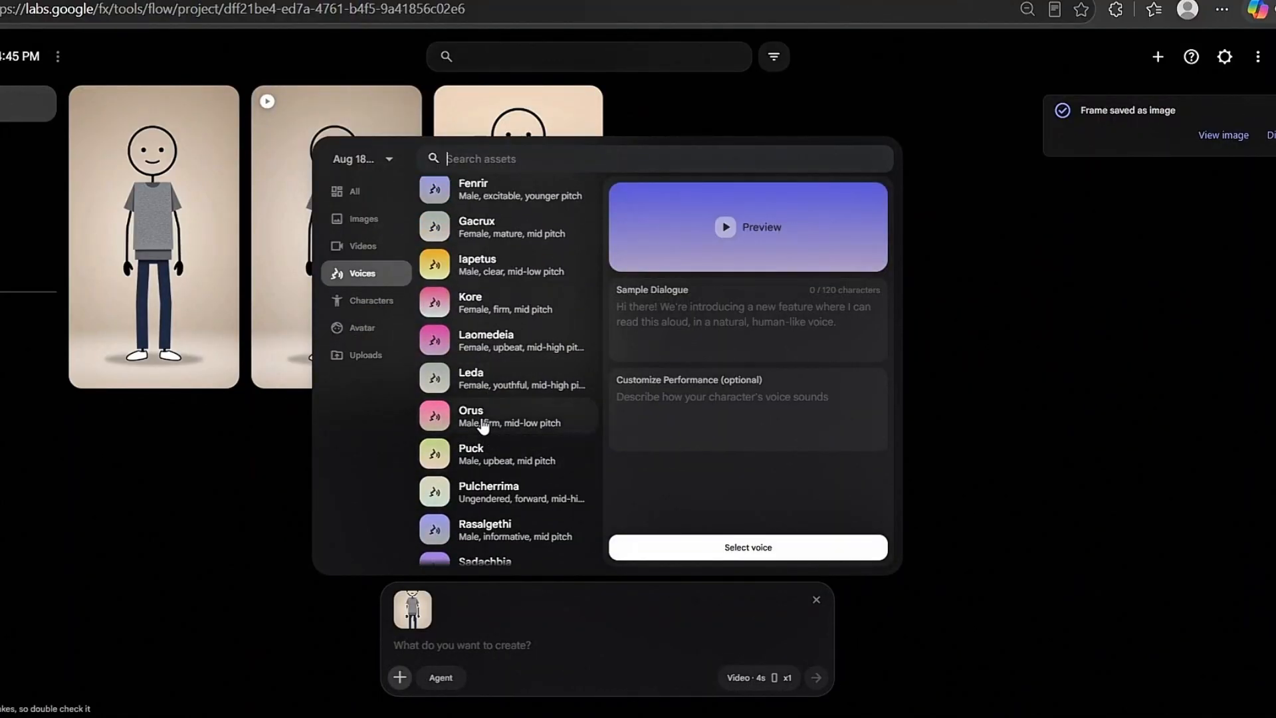
left_click(484, 418)
left_click(684, 551)
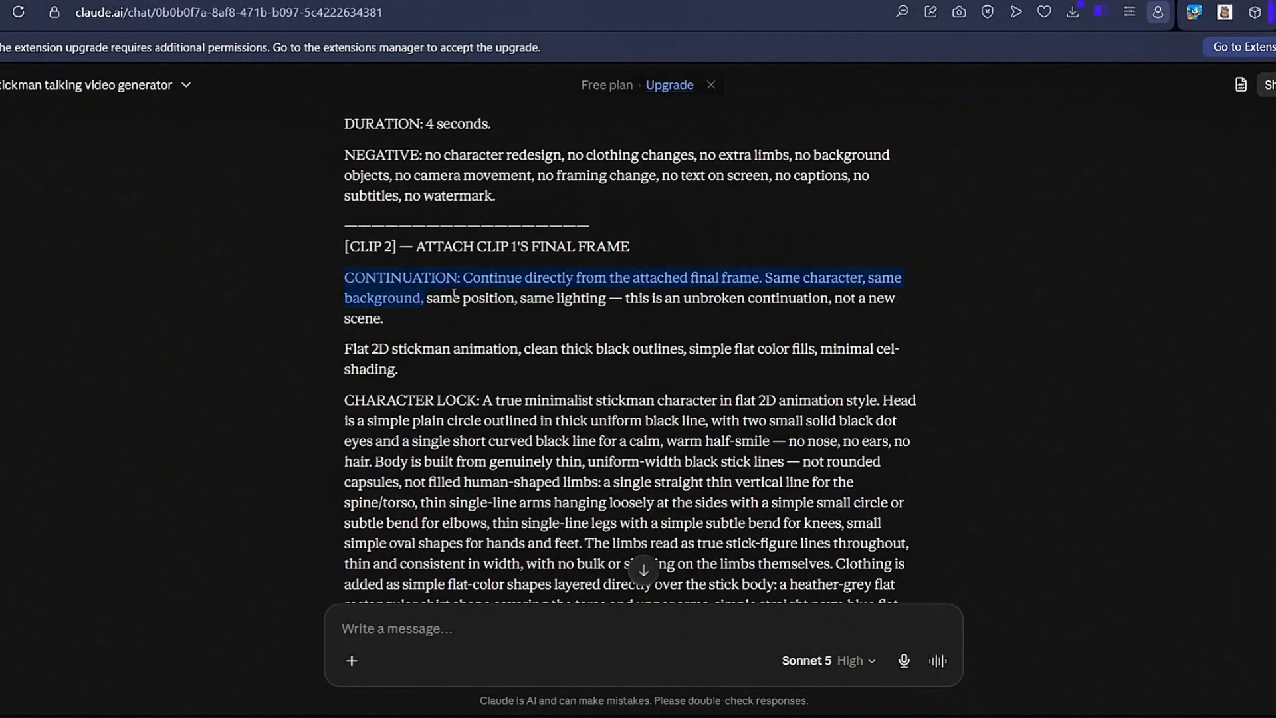
- Copy the Clip 2 prompt with the "Not your parents, not your partner" dialogue, paste it in Flow and submit it for generation
scroll(532, 319, "down", 10)
left_click_drag(454, 295, 608, 417)
scroll(527, 398, "down", 1)
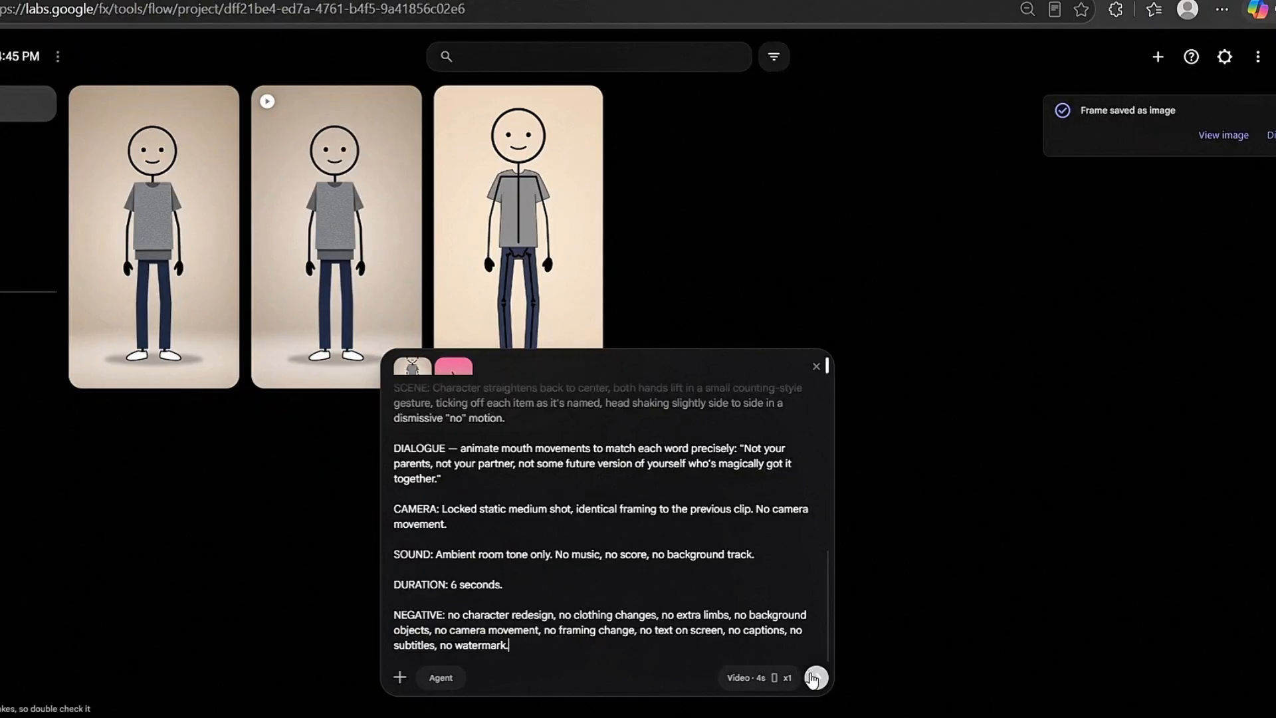
left_click(814, 678)
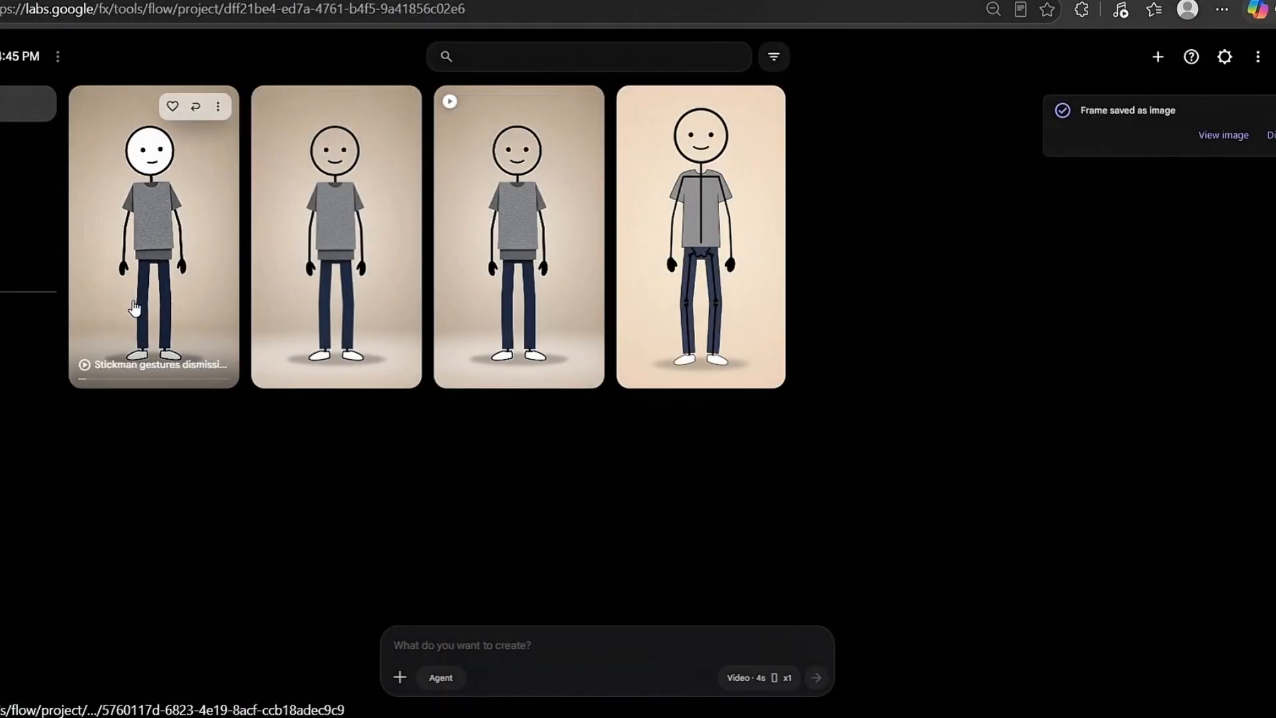
- Play the generated Clip 2 video to its end and save the final frame as an image
left_click(133, 303)
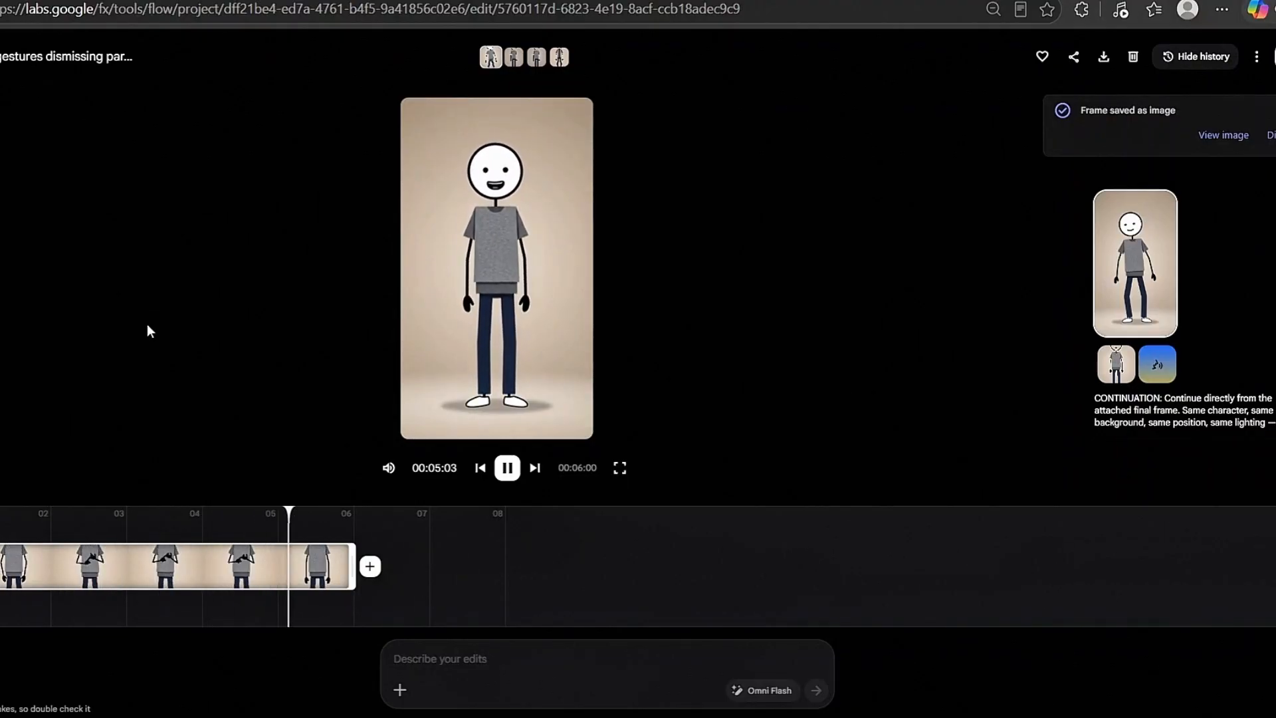
left_click(571, 120)
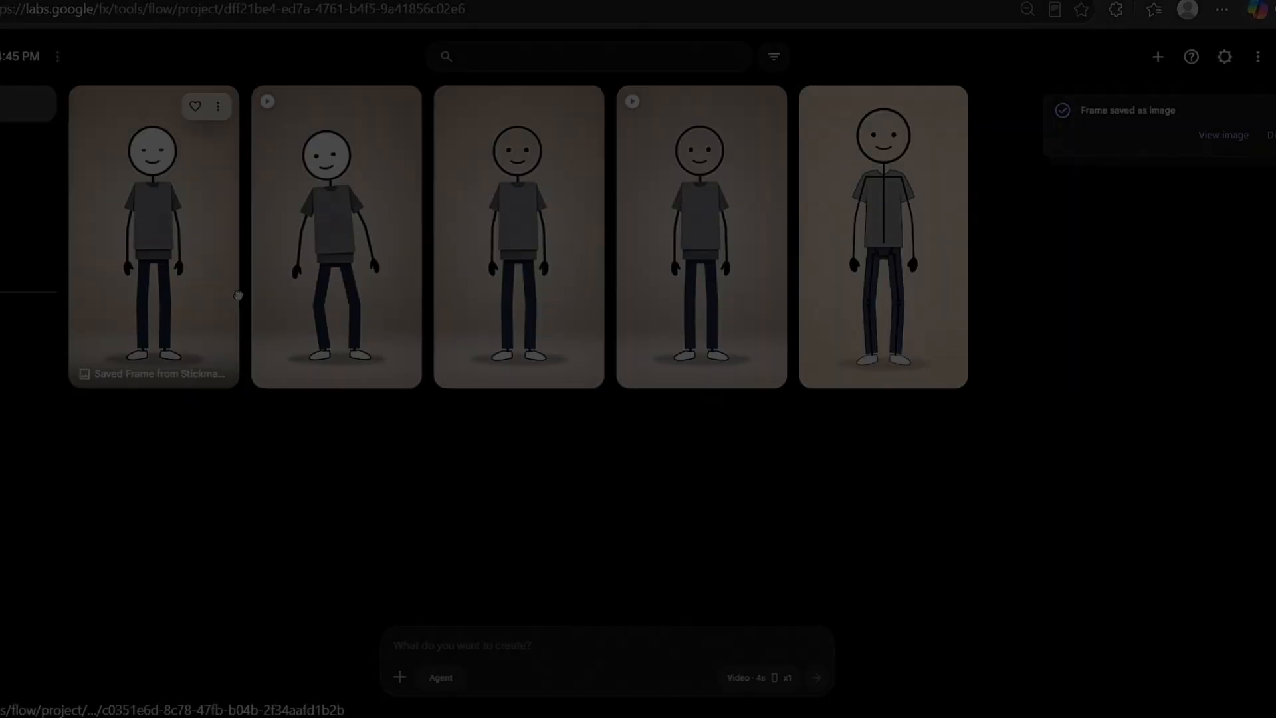
- Add the saved final frame of Clip 2 to a new generation prompt and attach the Orus voice
left_click_drag(238, 294, 478, 642)
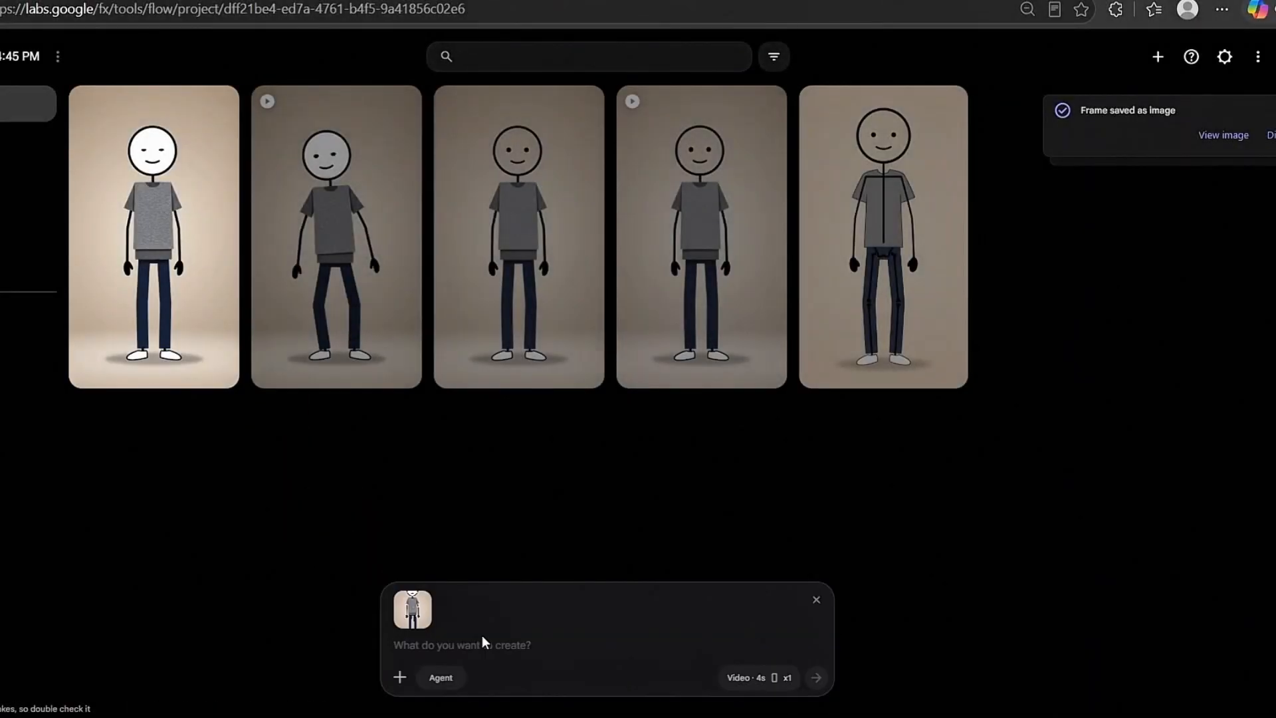
left_click(400, 677)
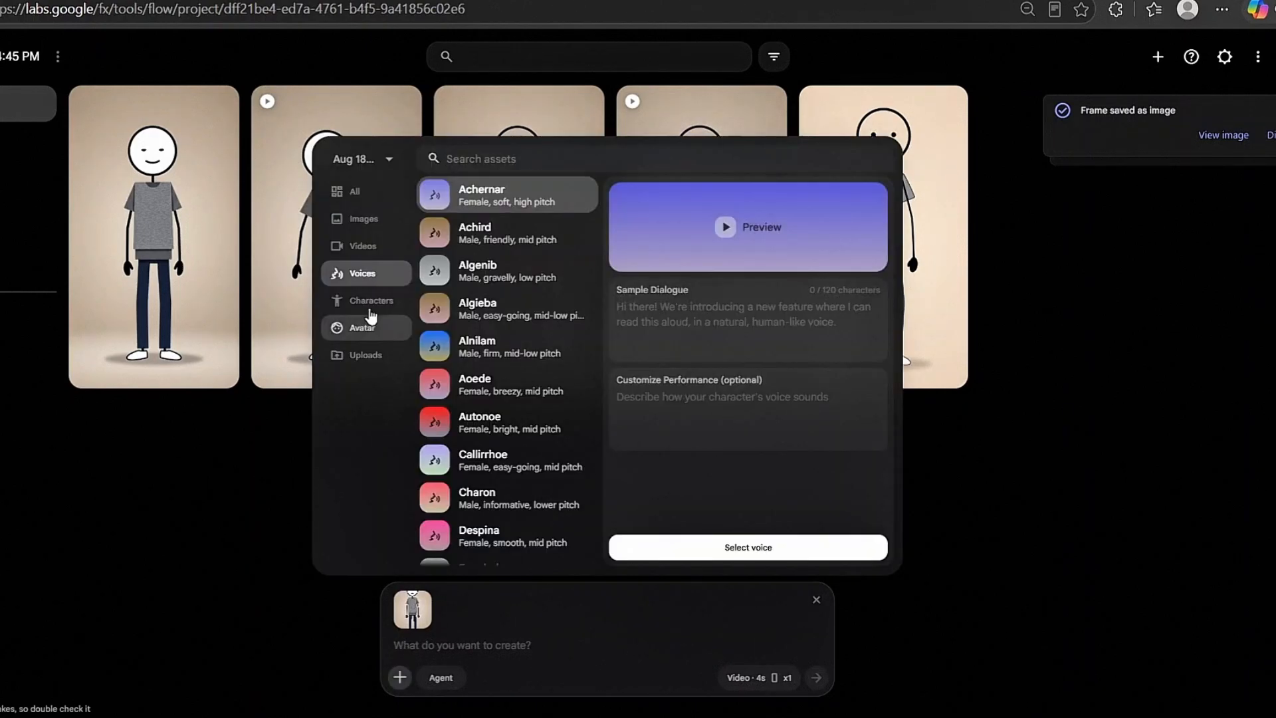
scroll(505, 398, "down", 5)
left_click(505, 498)
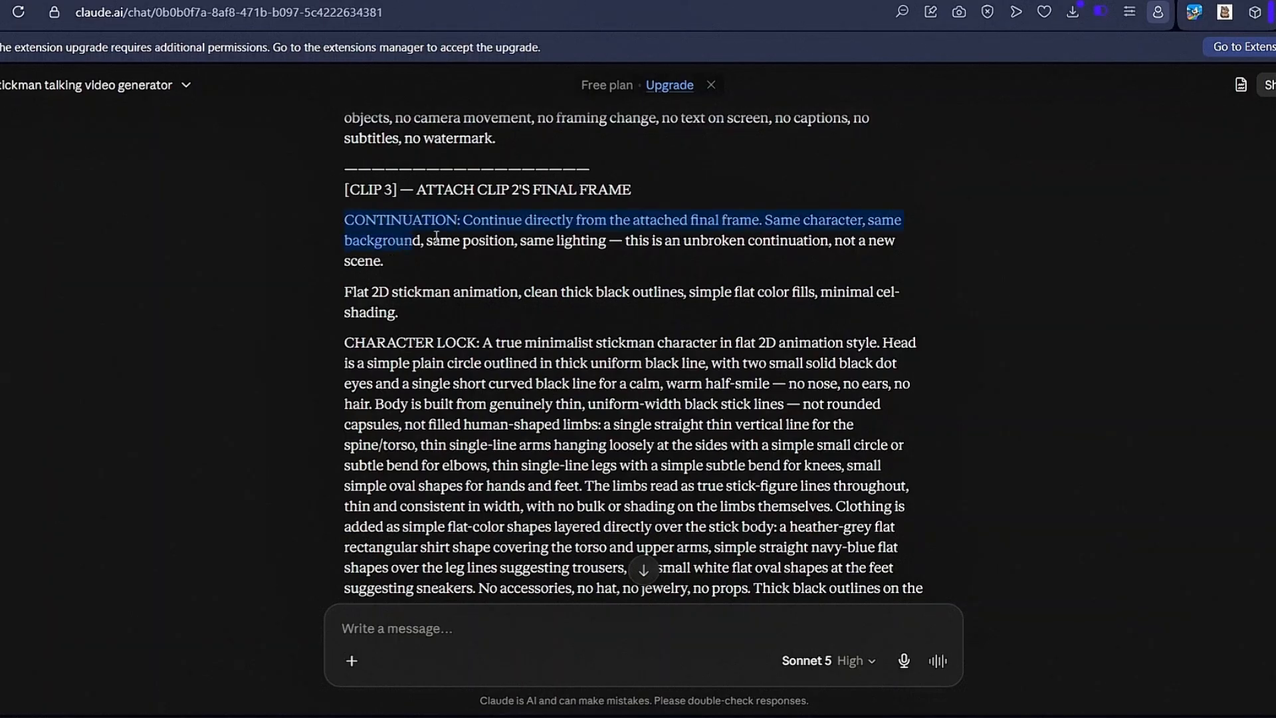
- Copy and paste the Clip 3 prompt with the "I used to wait for a sign" dialogue, generate the video and open it
scroll(672, 345, "down", 15)
left_click_drag(345, 220, 719, 260)
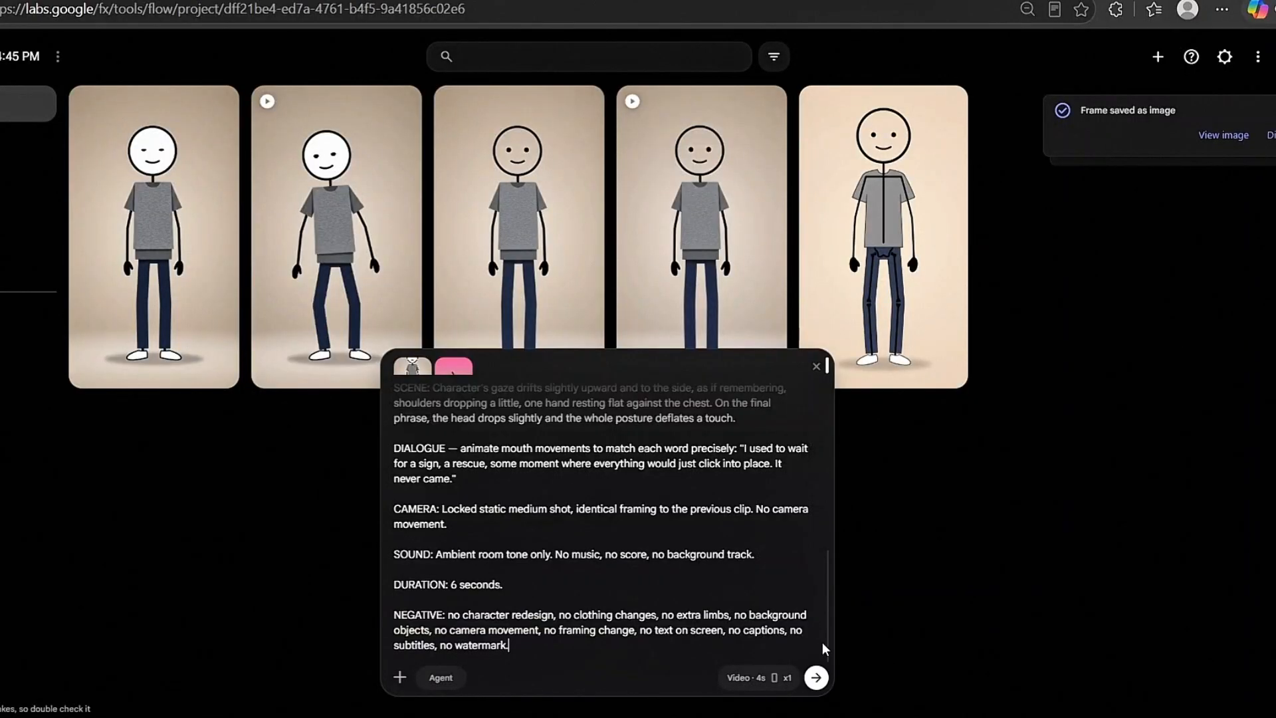
left_click(817, 677)
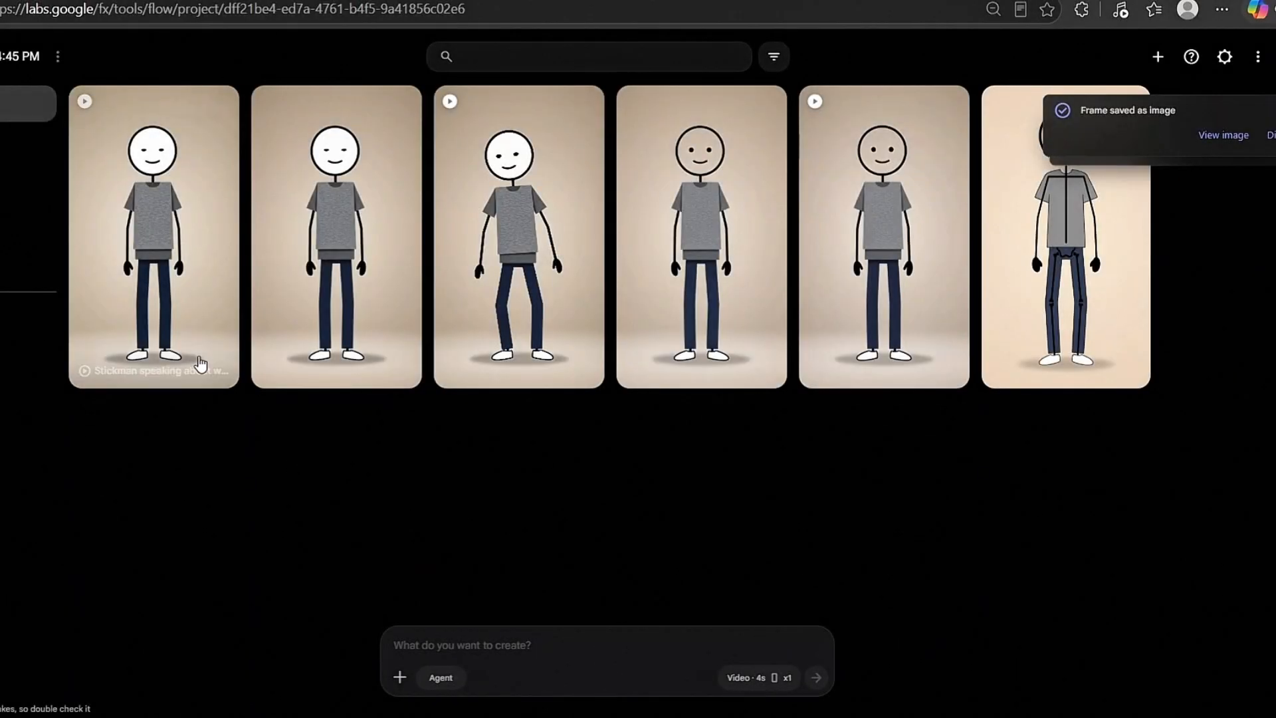
left_click(176, 305)
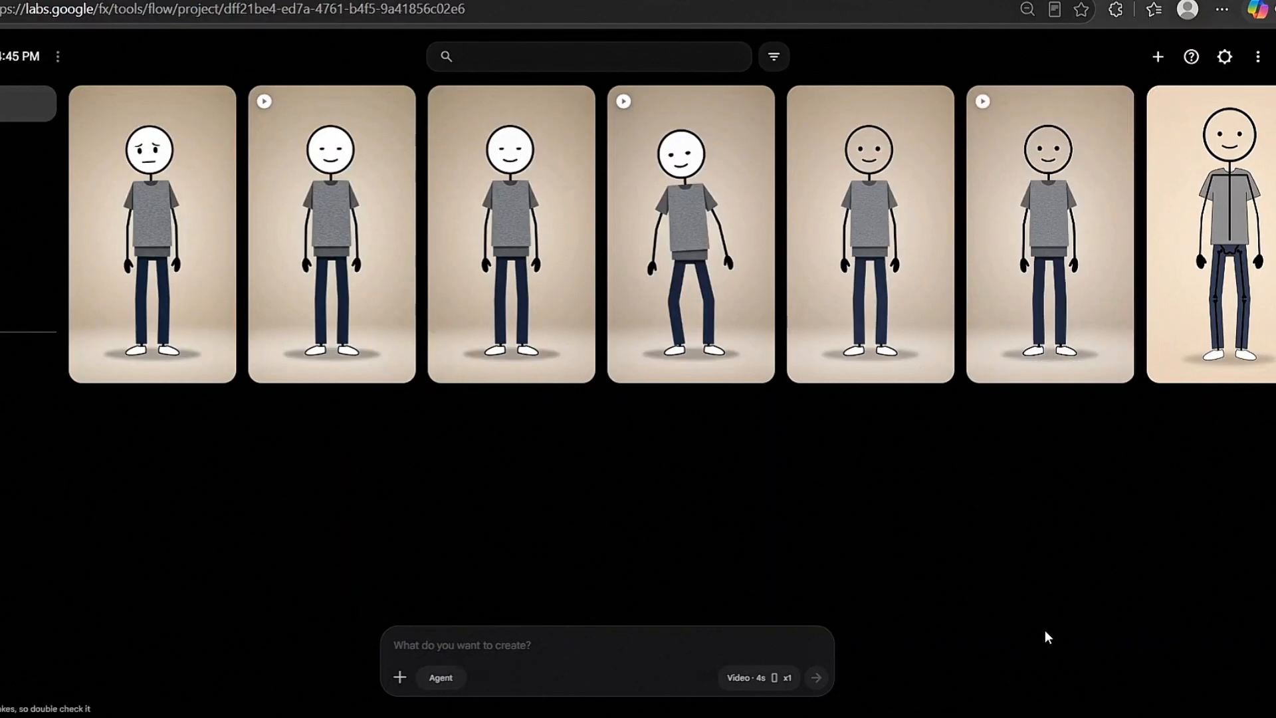
- Download the first three generated stickman clips one by one at 720p original size
mouse_move(1117, 168)
left_click(1114, 106)
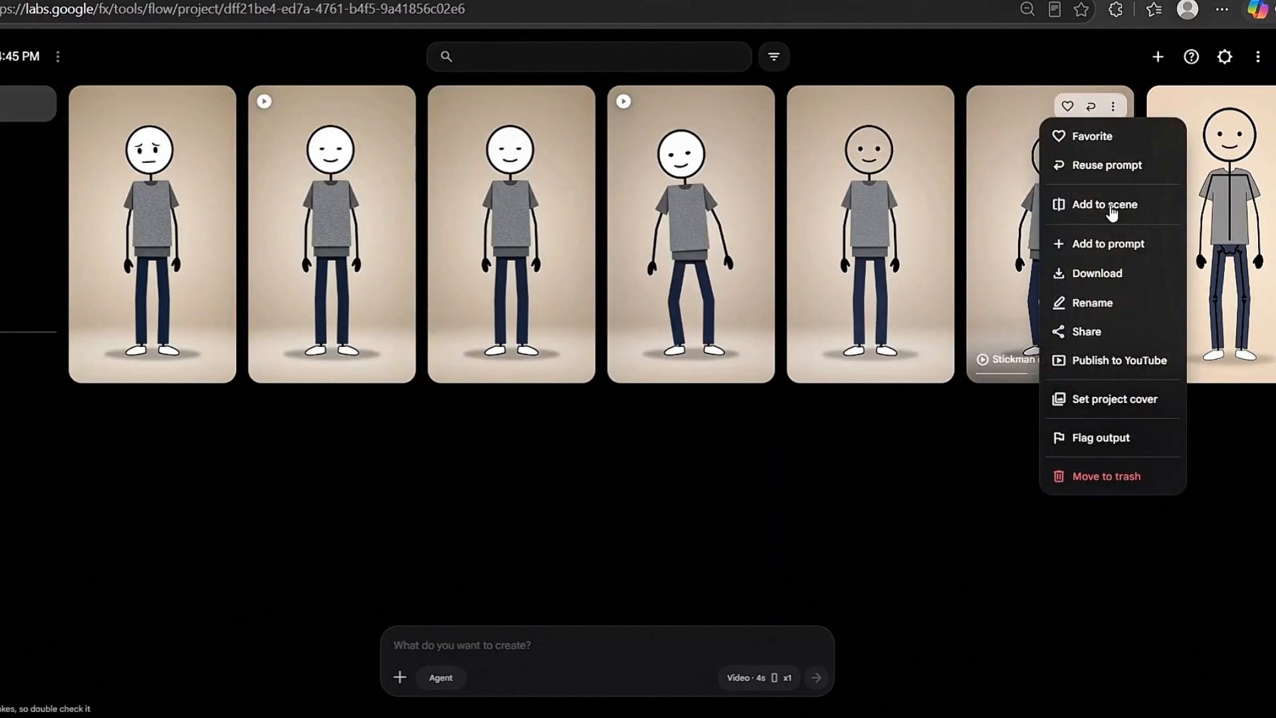
mouse_move(1135, 277)
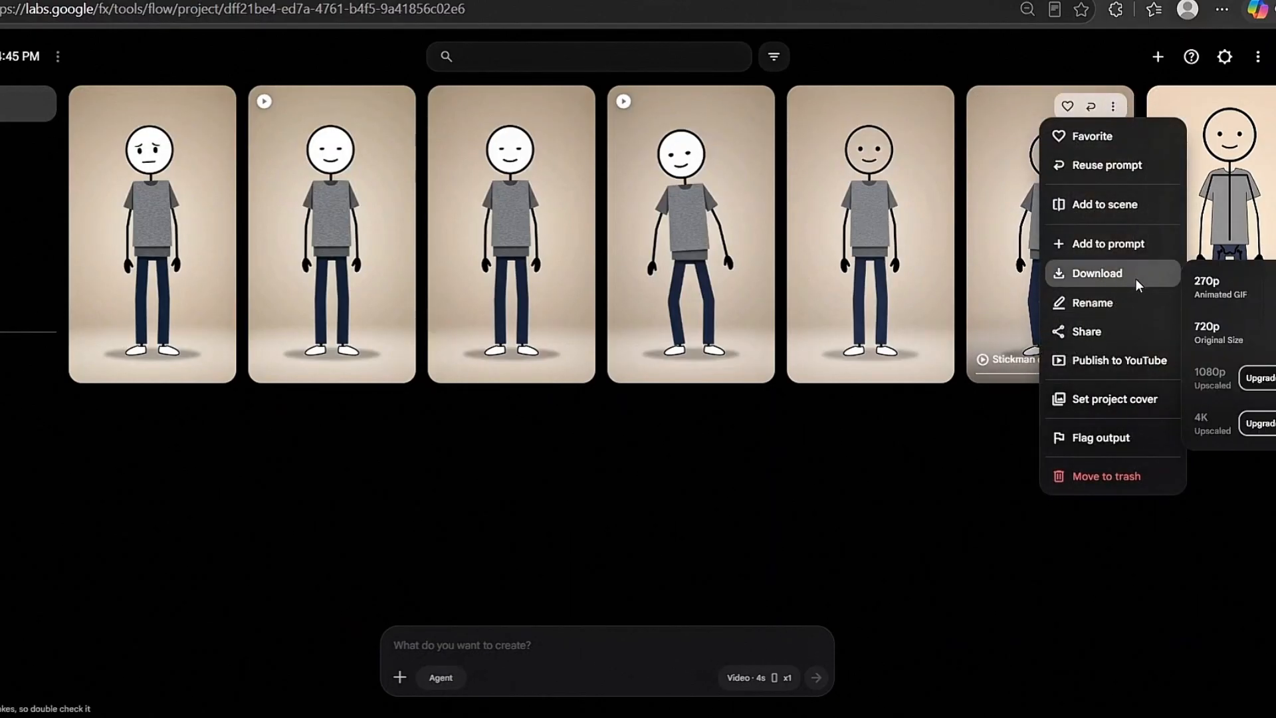
left_click(1240, 337)
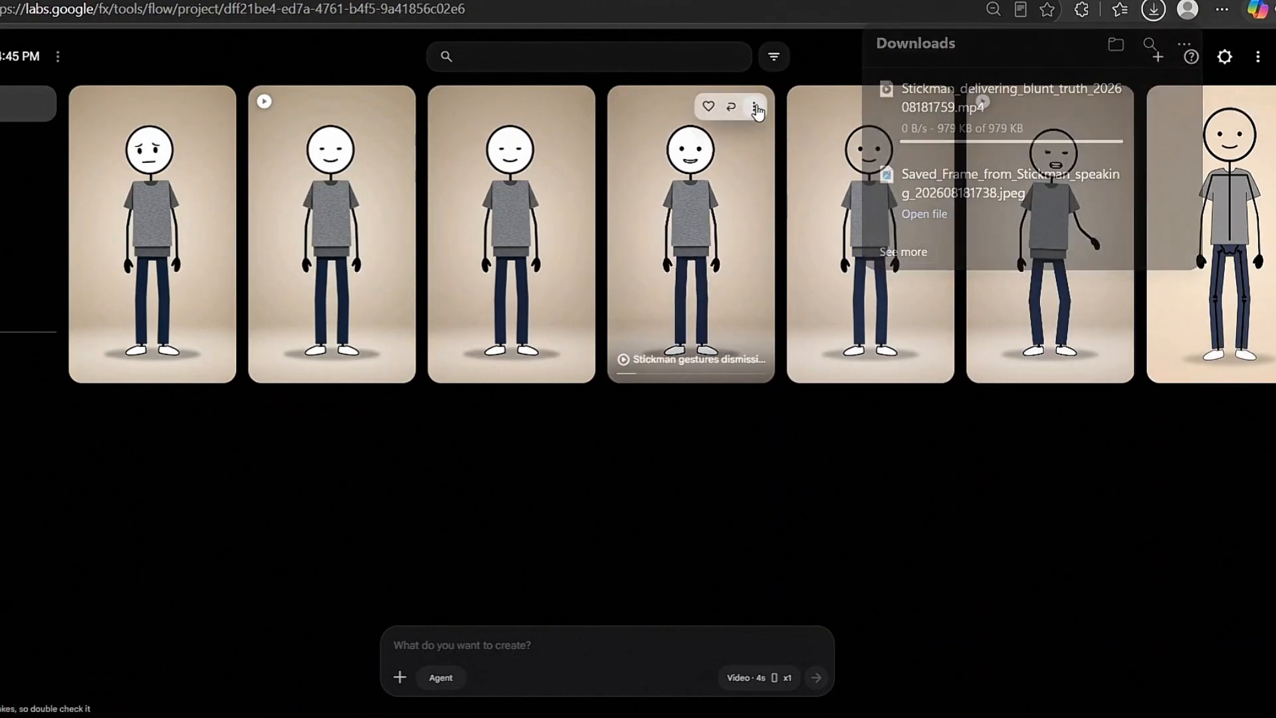
left_click(754, 106)
mouse_move(755, 274)
left_click(851, 331)
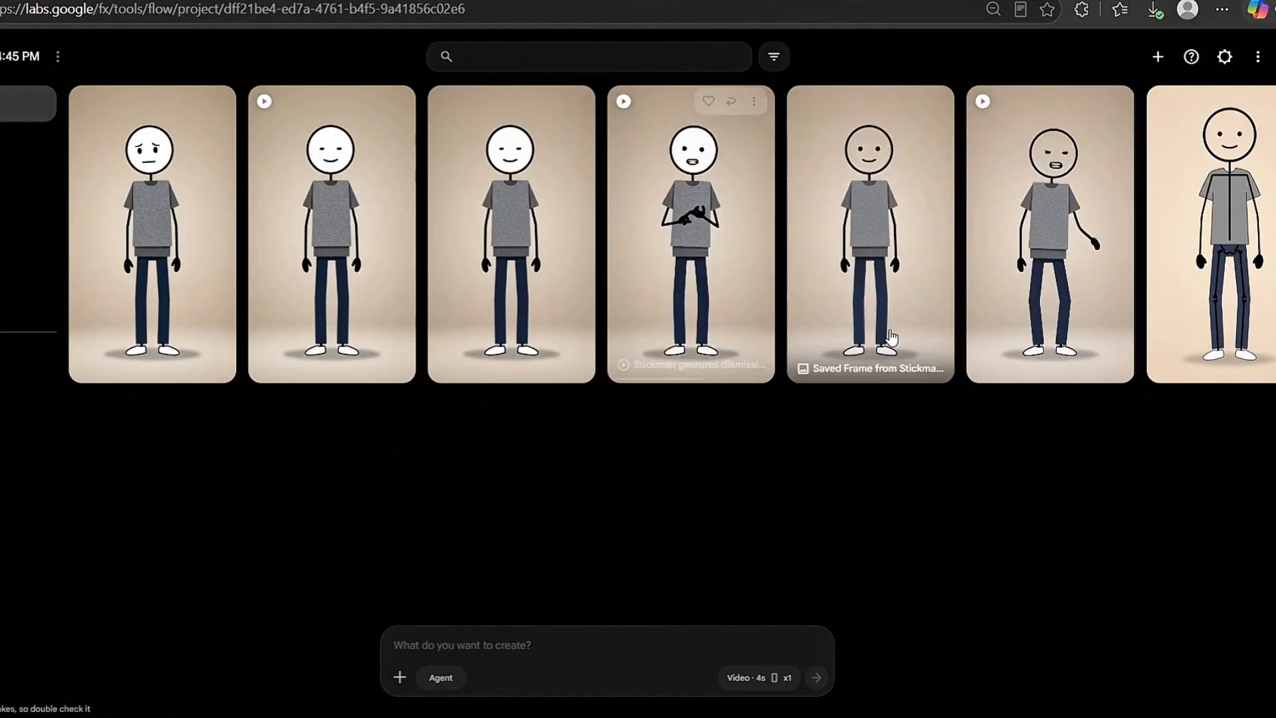
left_click(395, 106)
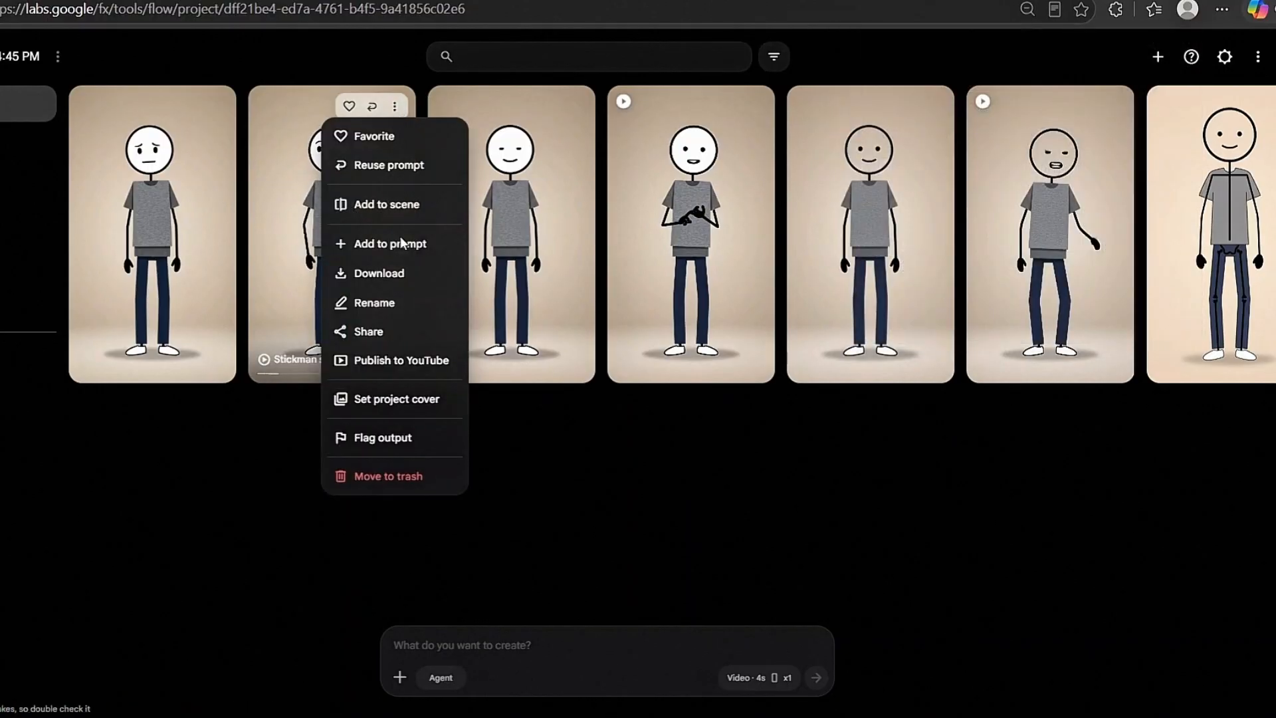
mouse_move(403, 285)
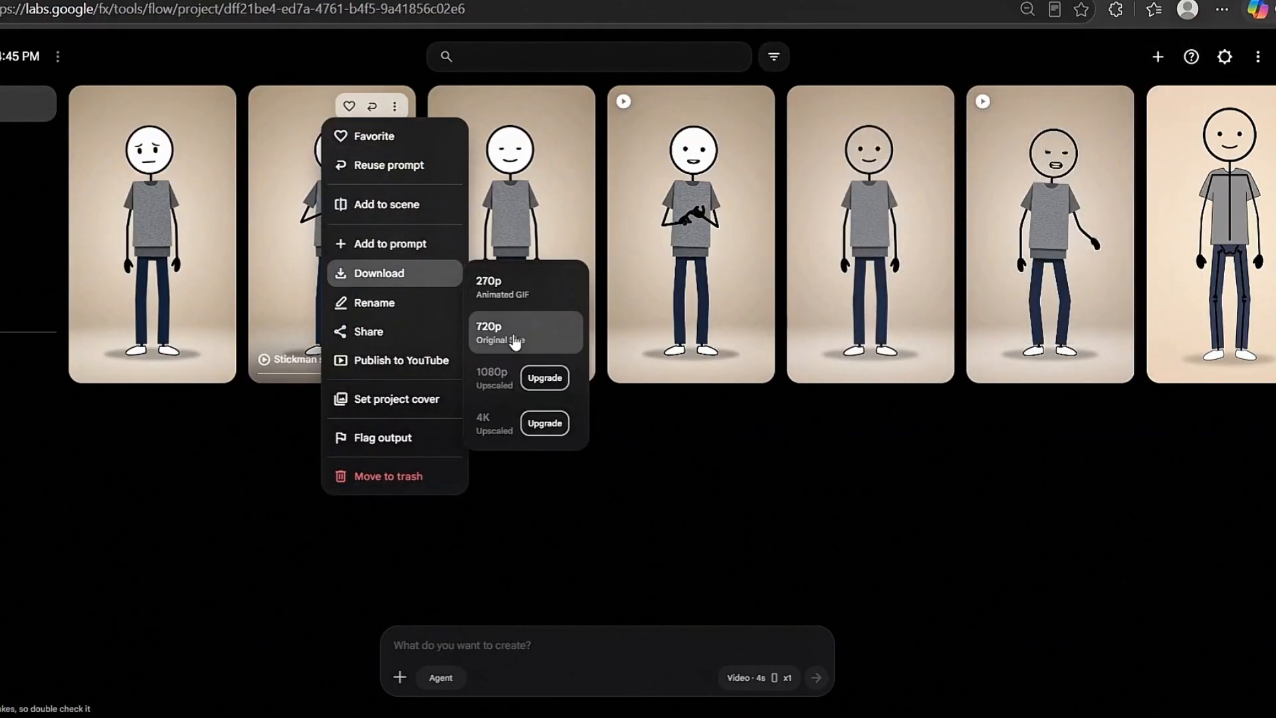
left_click(512, 332)
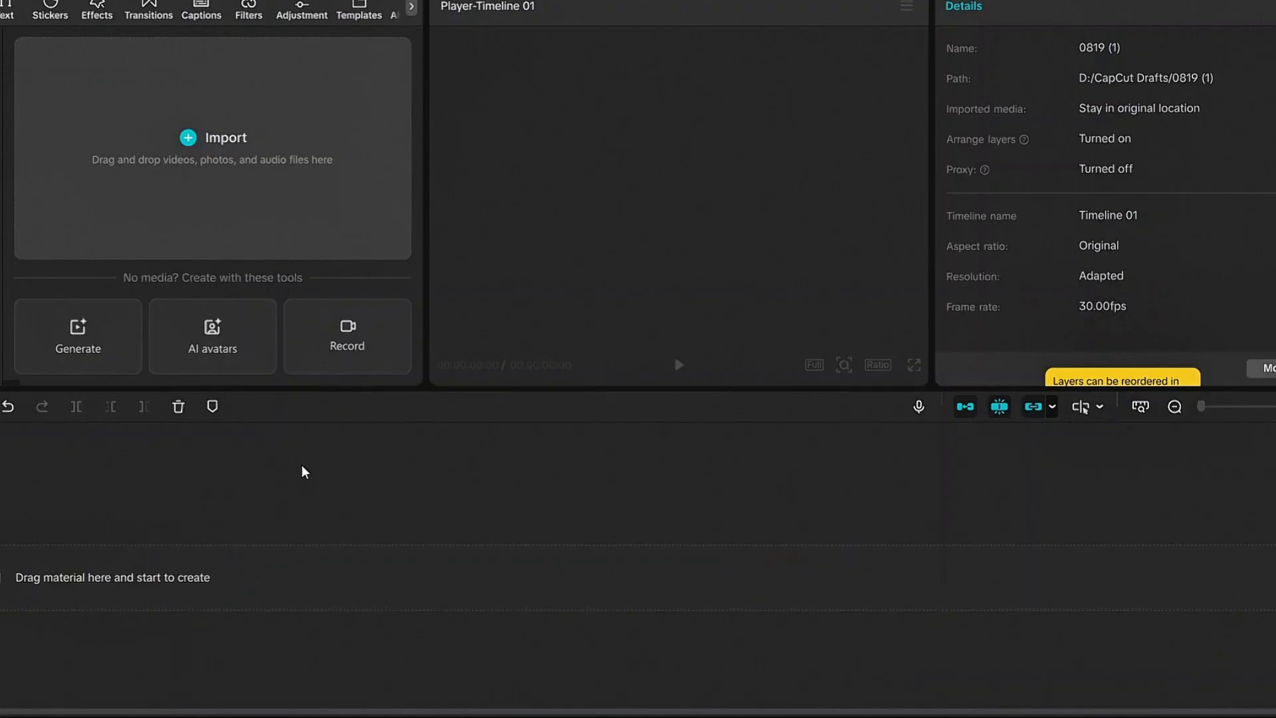
- Switch to CapCut and import the six newest stickman videos from the Downloads folder
left_click(172, 186)
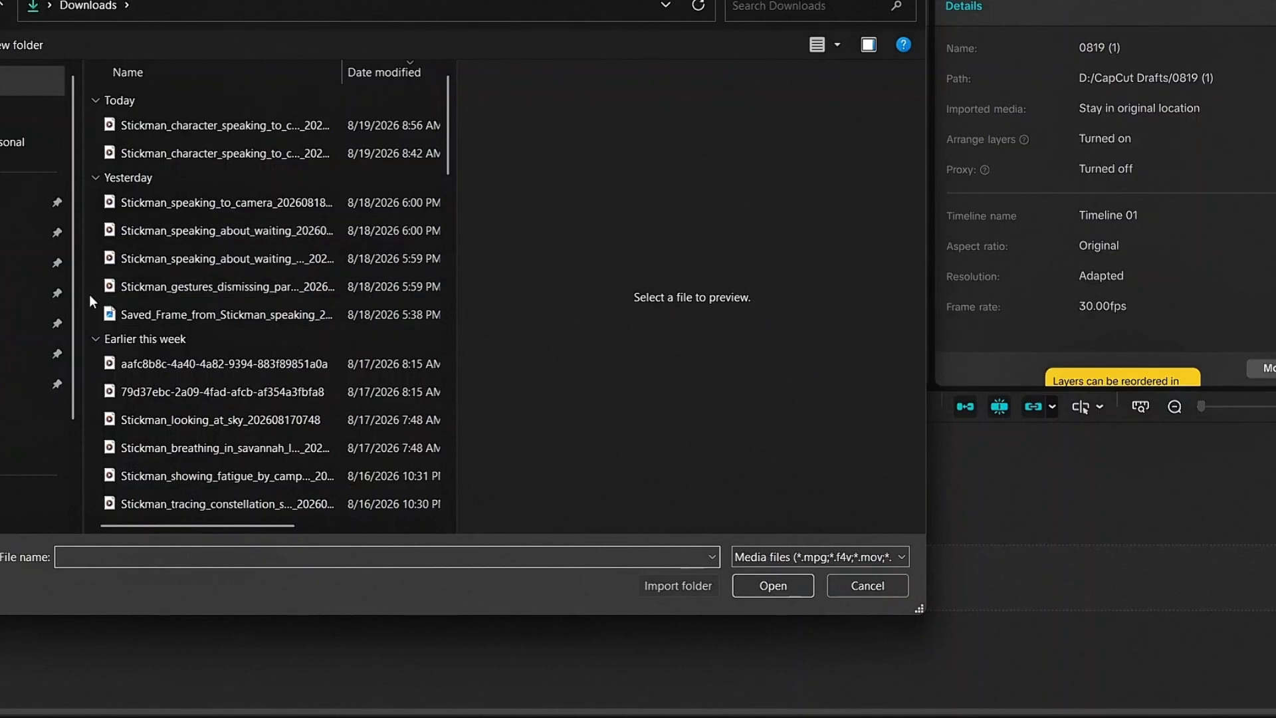
left_click_drag(89, 294, 176, 120)
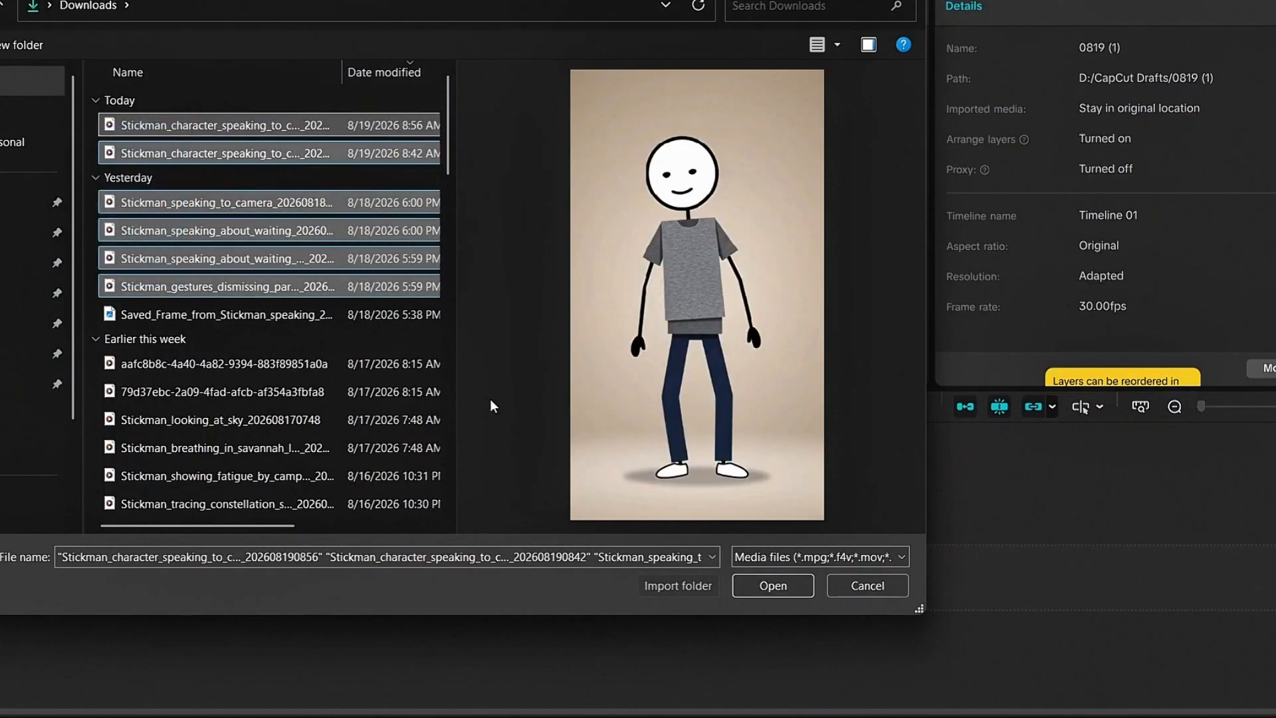
left_click(759, 583)
- Place all six stickman clips one after another on the main track in dialogue order, starting with the Clip 1 video
left_click_drag(70, 133, 110, 471)
left_click_drag(328, 238, 412, 562)
left_click(399, 448)
left_click_drag(398, 448, 414, 572)
left_click_drag(108, 260, 604, 564)
left_click_drag(328, 139, 797, 573)
left_click_drag(198, 133, 977, 573)
left_click(325, 511)
left_click_drag(57, 512, 66, 549)
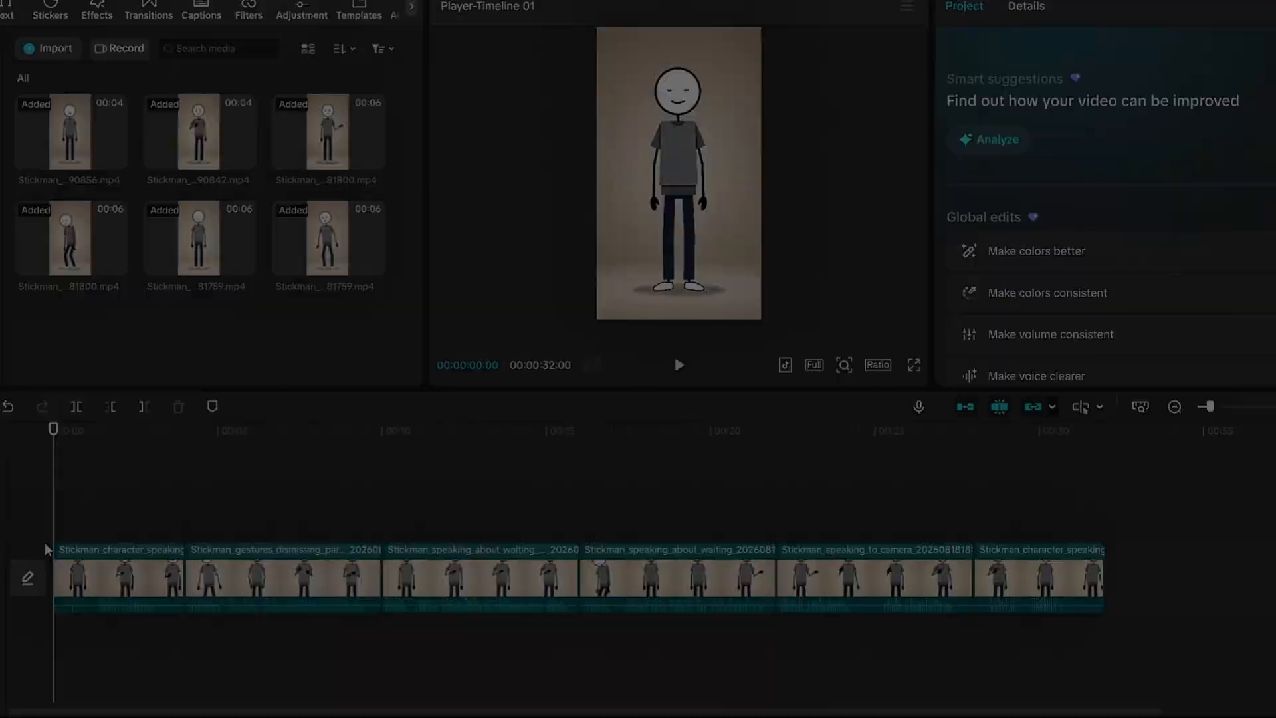
- Split the first clip at 00:00:01:00 and delete the piece before the cut
left_click(89, 580)
left_click(69, 582)
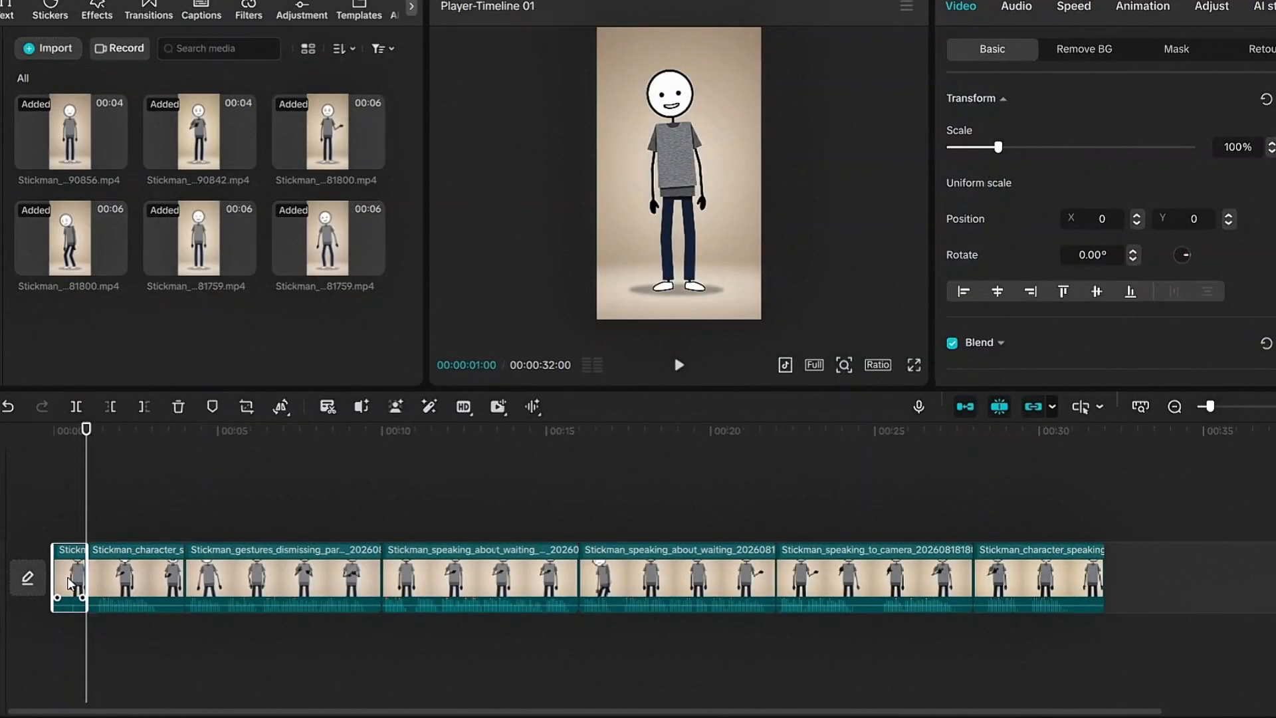
key("Delete")
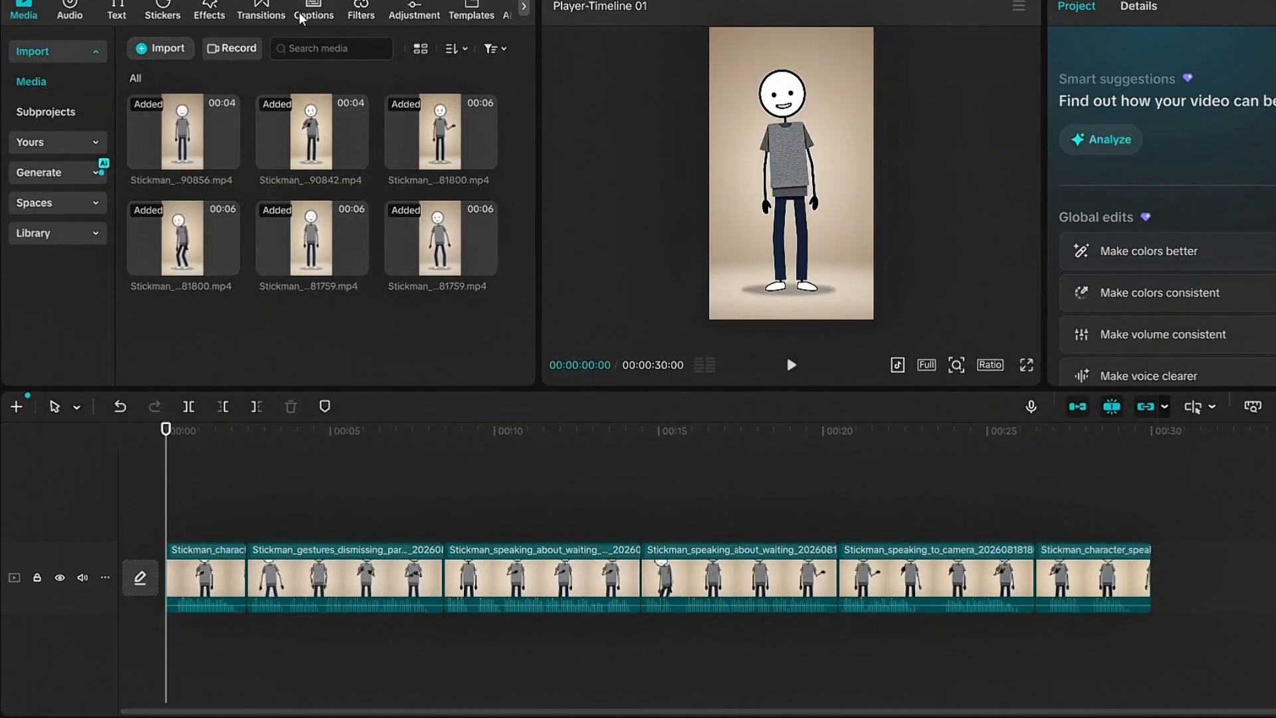
- Choose the yellow italic caption template in the Word category and generate captions for the video
left_click(189, 15)
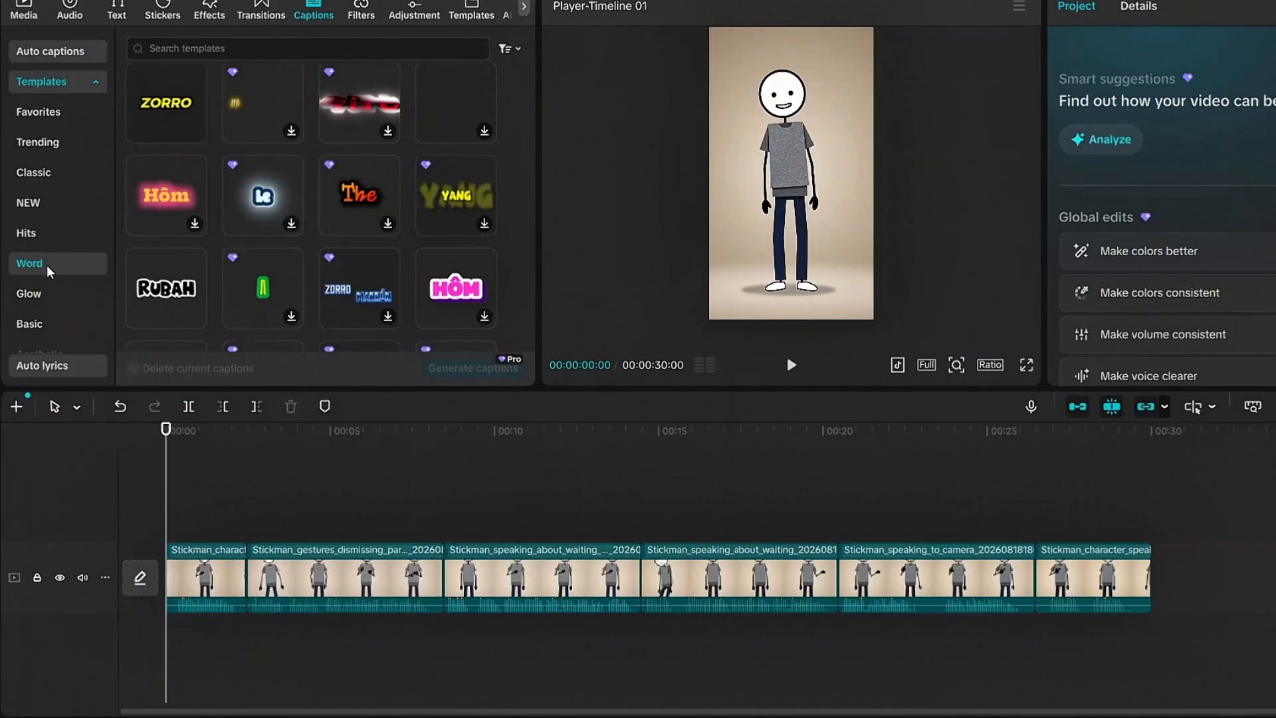
left_click(161, 105)
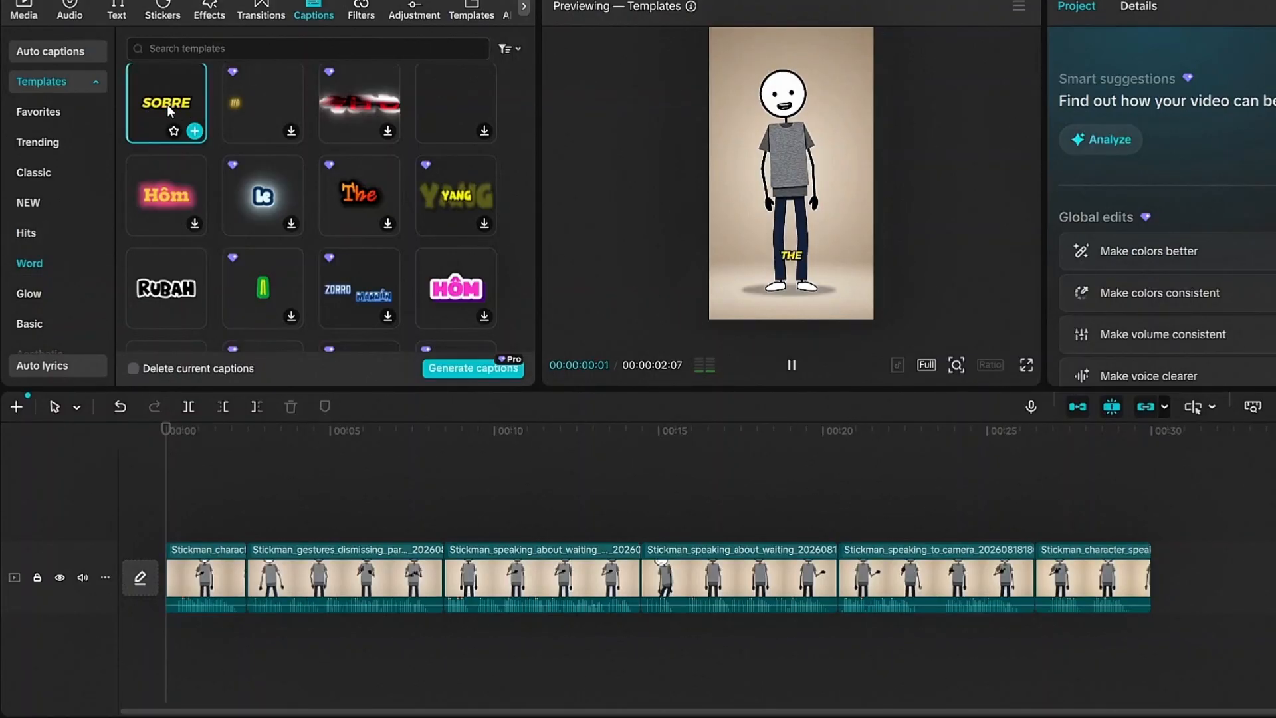
left_click(472, 370)
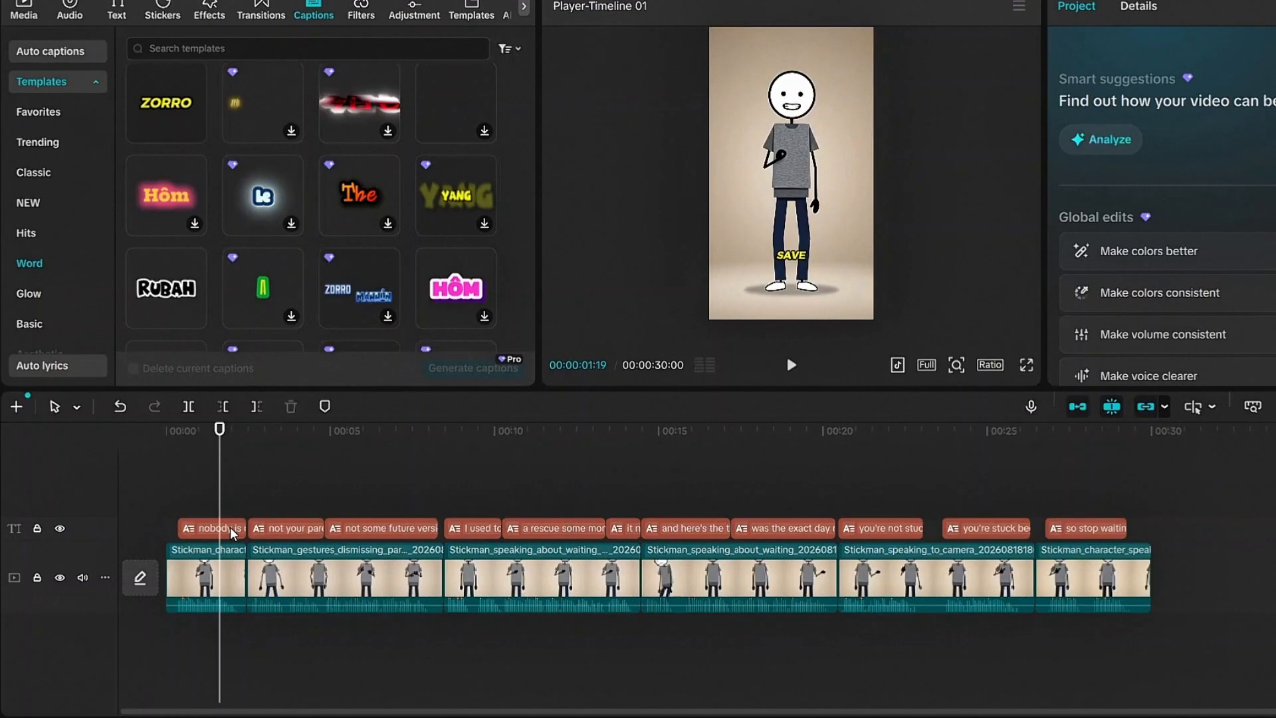
- Select the first caption on the timeline and bring up its transform settings with changes applying to all main captions
left_click(233, 529)
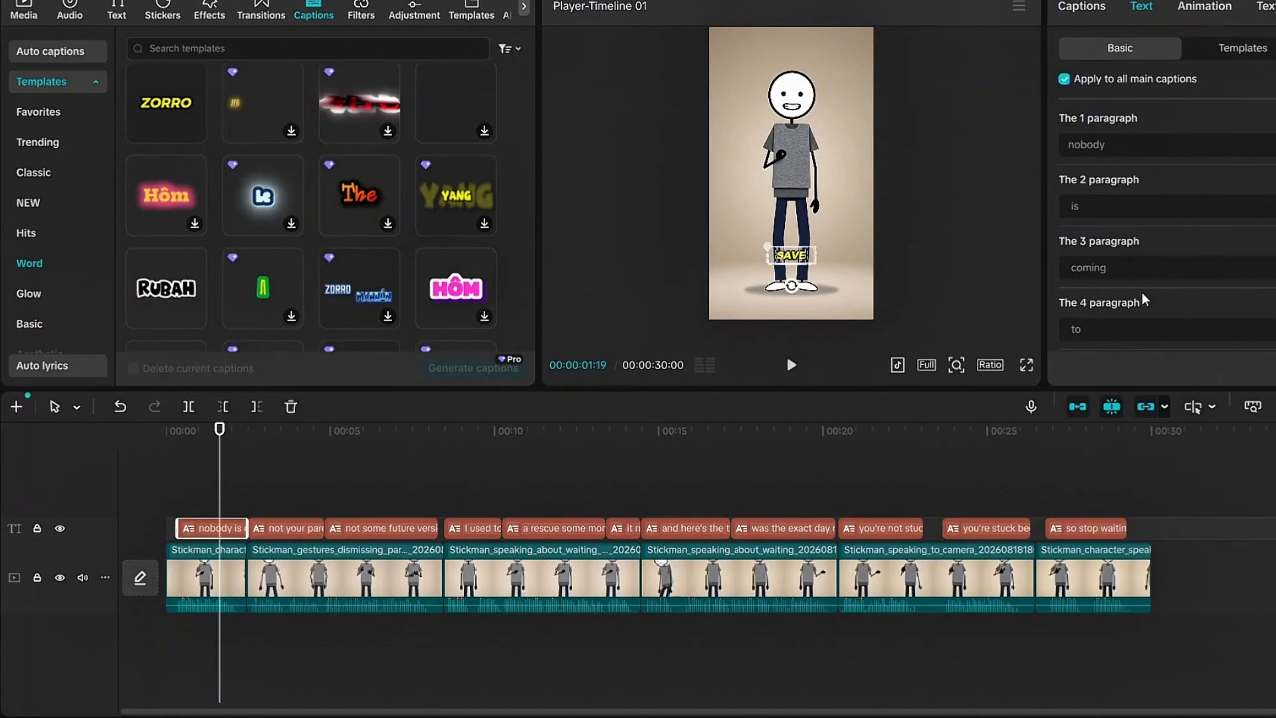
scroll(1144, 299, "down", 8)
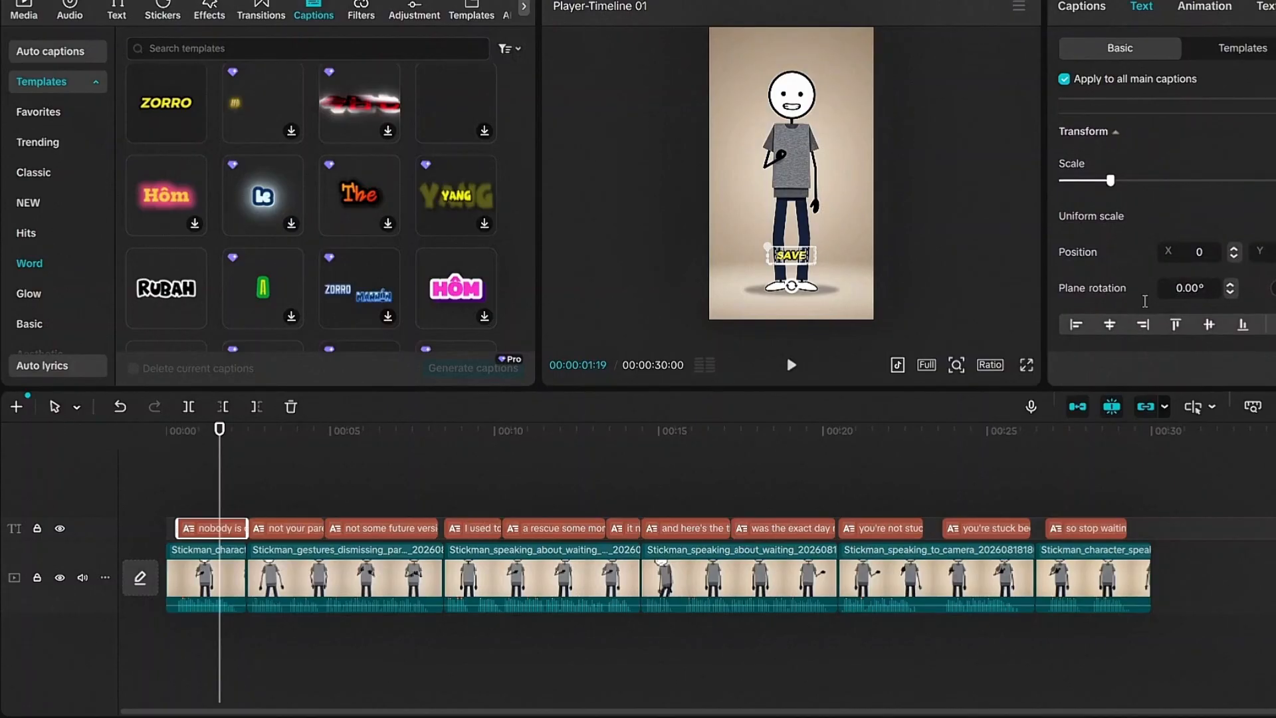